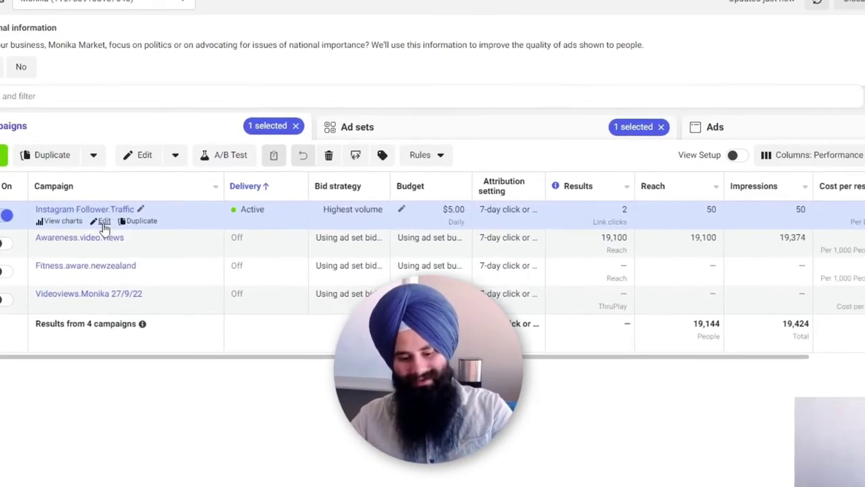
- Open the Instagram Follower.Traffic campaign for editing and examine its objective and Advantage Campaign Budget settings
left_click(192, 197)
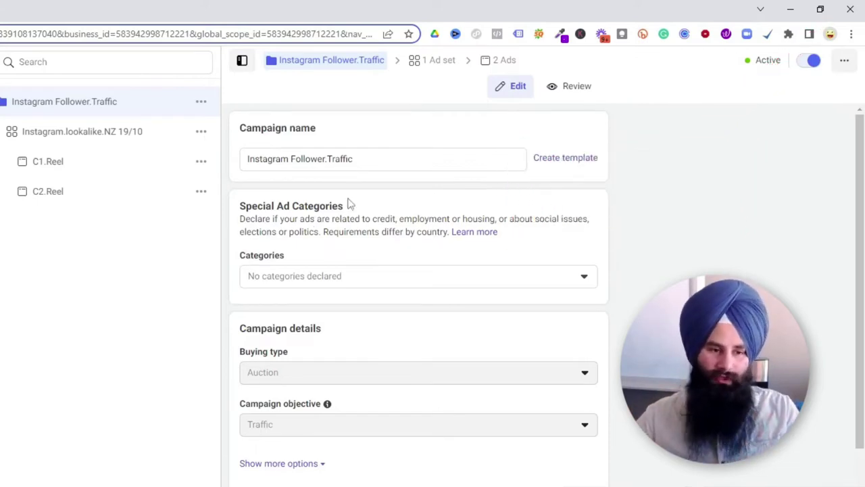
scroll(332, 285, "down", 1)
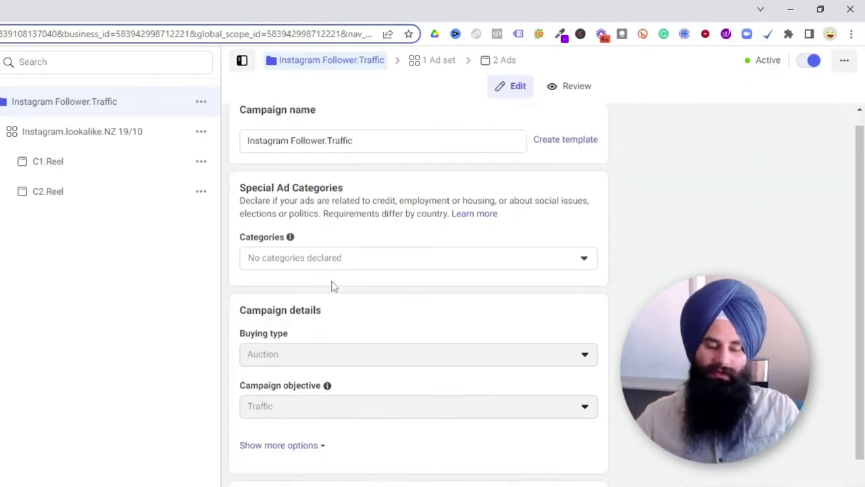
scroll(332, 286, "down", 4)
scroll(296, 283, "down", 1)
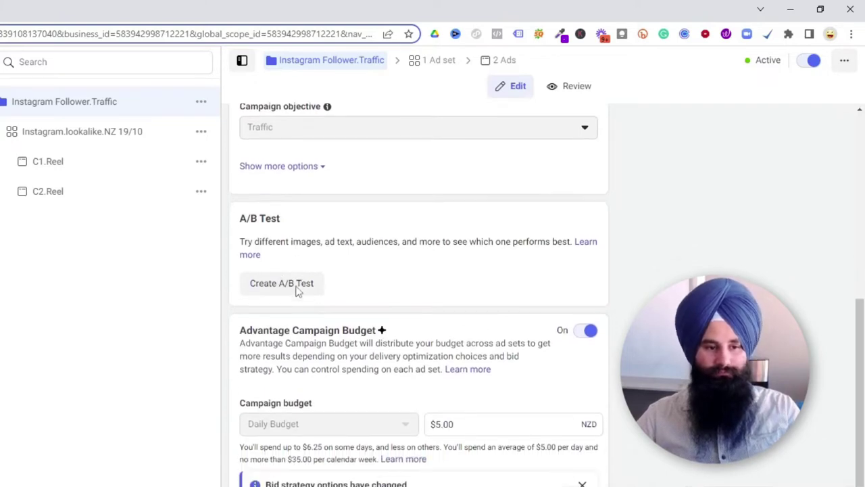
left_click_drag(303, 113, 304, 131)
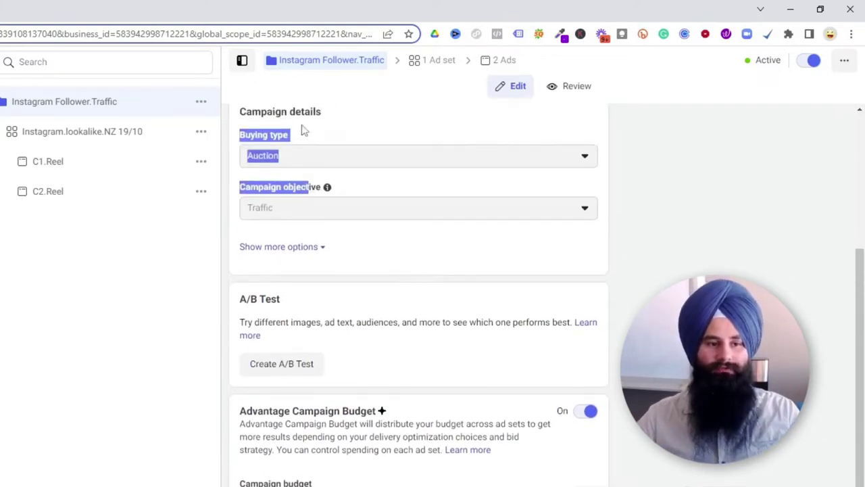
left_click(288, 190)
scroll(318, 296, "down", 3)
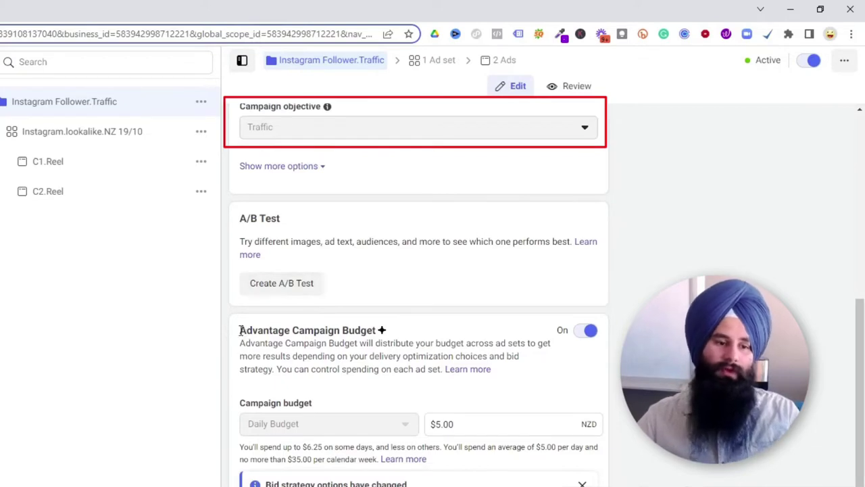
left_click_drag(240, 330, 381, 330)
left_click(395, 336)
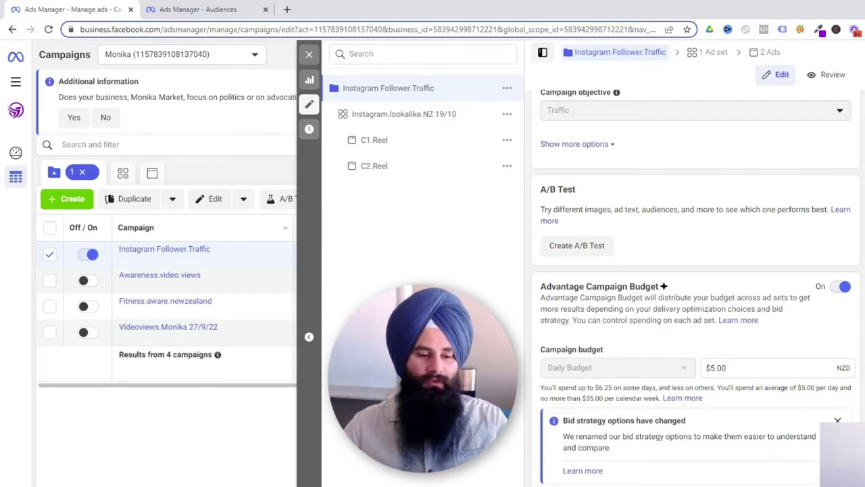
- Open the Instagram.lookalike.NZ 19/10 ad set of the Instagram Follower.Traffic campaign for editing and highlight its name
left_click(165, 250)
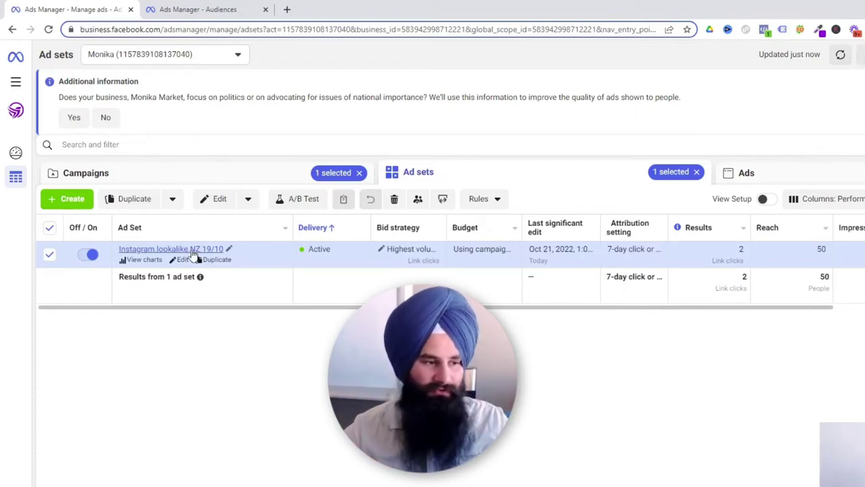
left_click(182, 261)
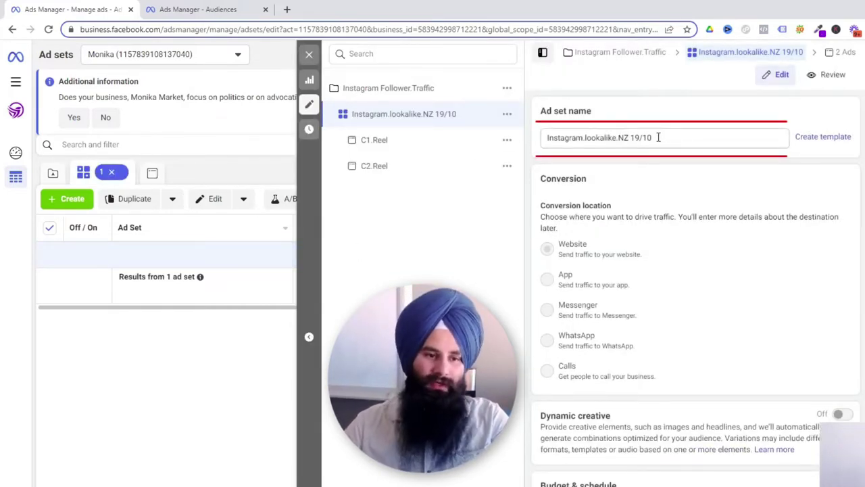
key("shift+Left")
key("shift+Left")
key("shift+Left")
key("shift+Left")
key("shift+Left")
key("shift+Left")
key("shift+Left")
key("shift+Left")
key("shift+Left")
key("shift+Left")
key("shift+Left")
key("shift+Left")
key("shift+Left")
key("shift+Left")
key("shift+Left")
key("shift+Left")
key("shift+Left")
key("shift+Left")
key("shift+Left")
key("shift+Left")
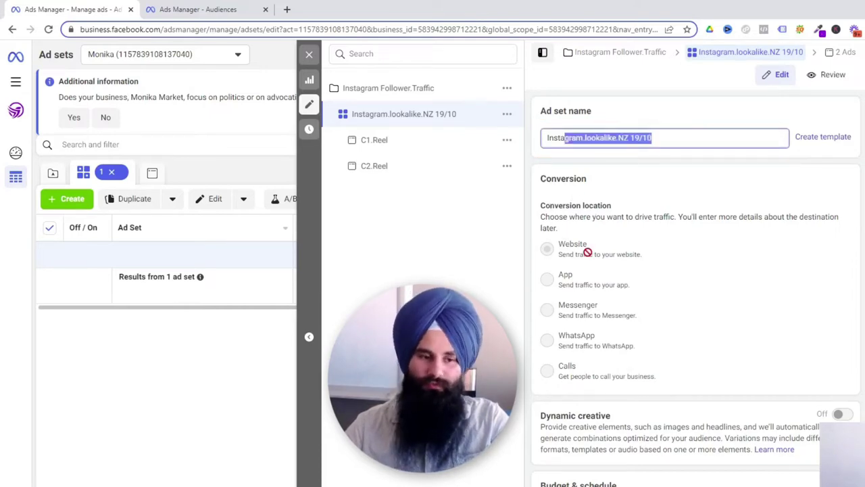
- Examine the ad set's conversion, schedule and Audience settings
scroll(588, 252, "down", 3)
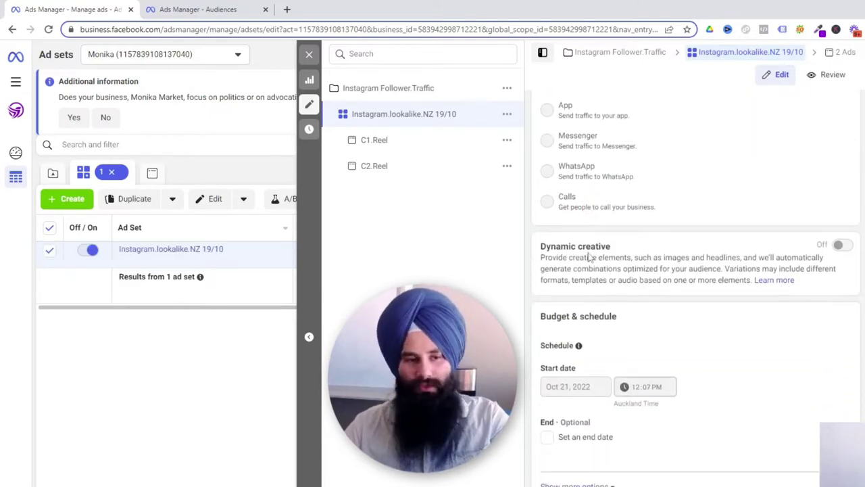
scroll(638, 219, "down", 2)
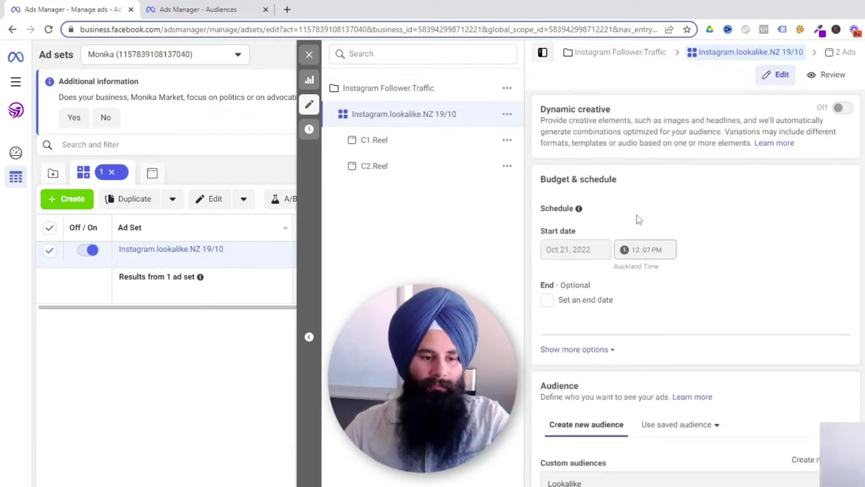
scroll(613, 255, "down", 2)
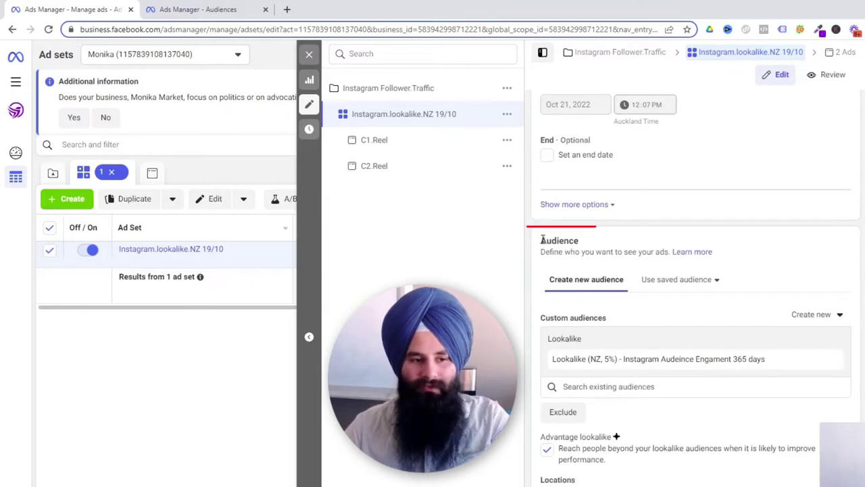
left_click_drag(541, 240, 580, 242)
left_click(609, 244)
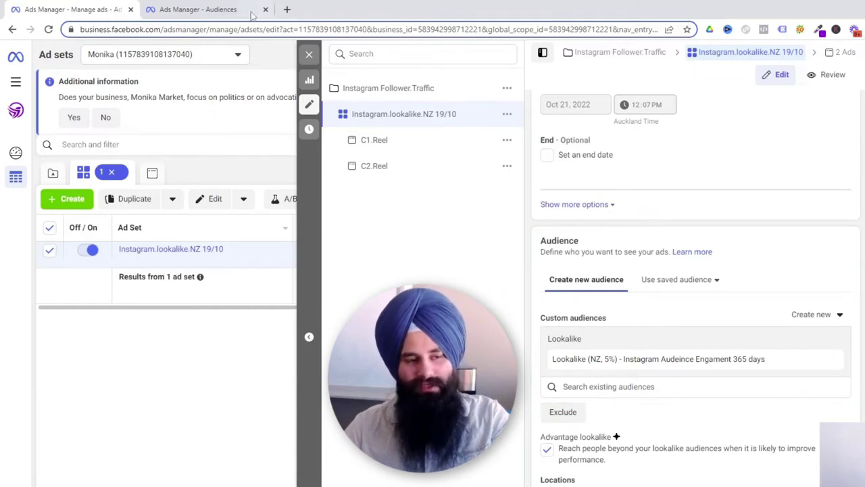
- Go to the ad account's Audiences page
left_click(16, 82)
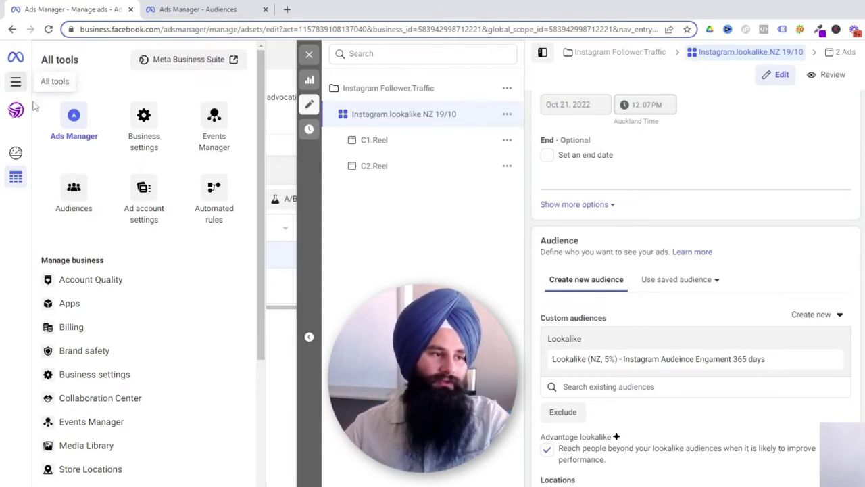
left_click(69, 196)
left_click(173, 8)
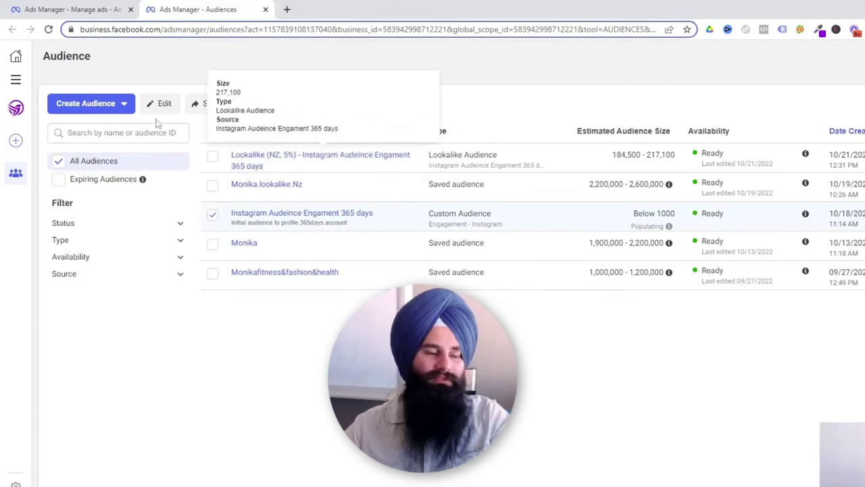
- Start a custom audience and choose Instagram account from the Meta sources as its source
left_click(115, 108)
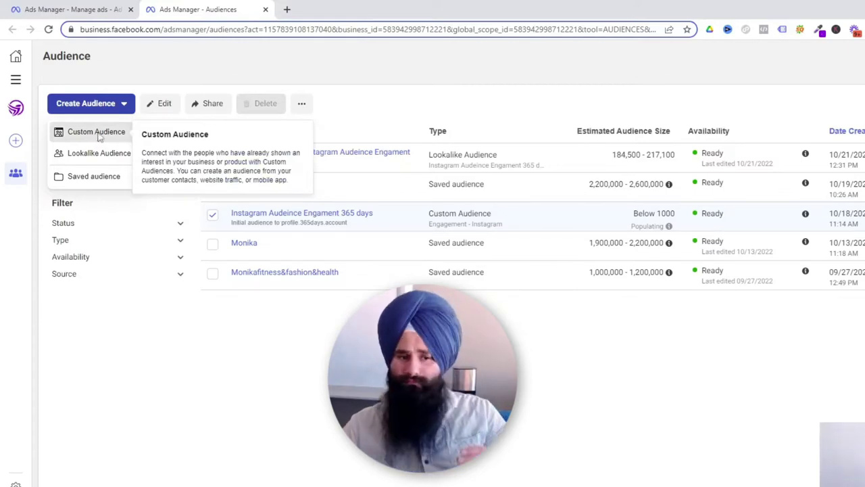
left_click(99, 137)
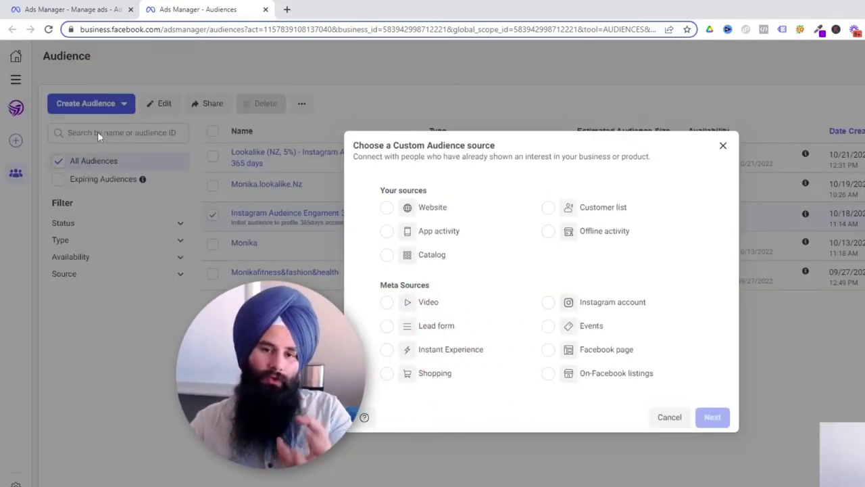
left_click_drag(423, 190, 379, 189)
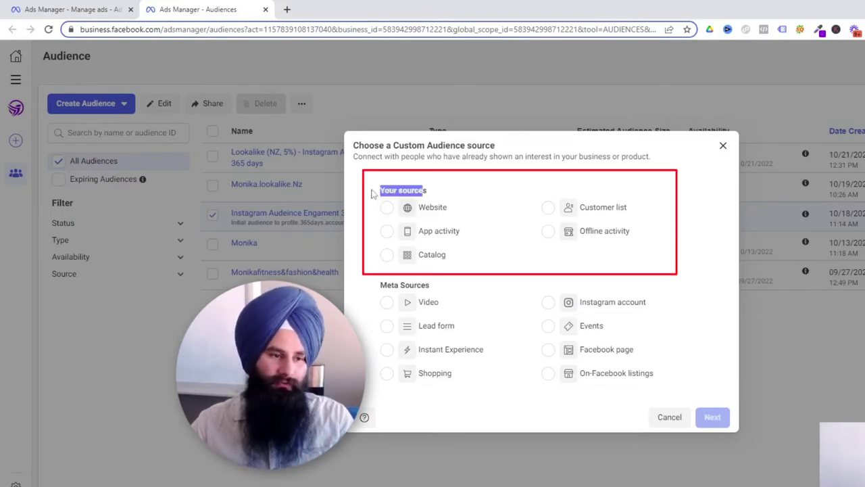
left_click(435, 194)
left_click_drag(435, 289, 368, 290)
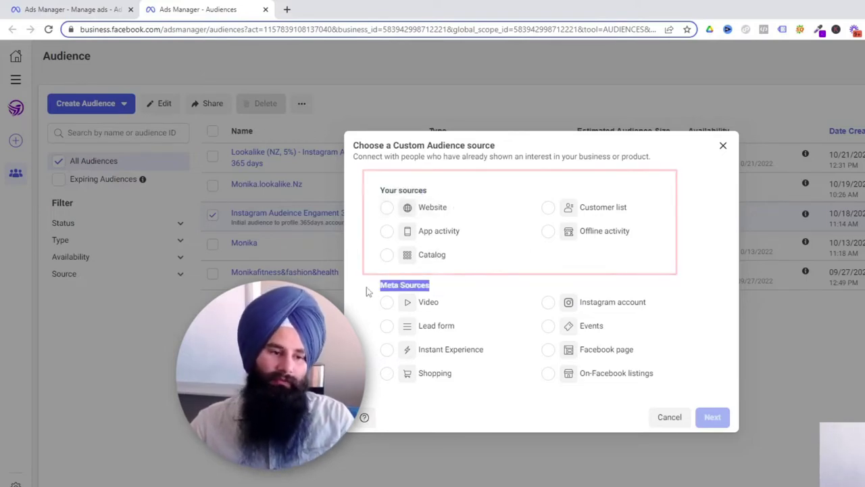
left_click(463, 297)
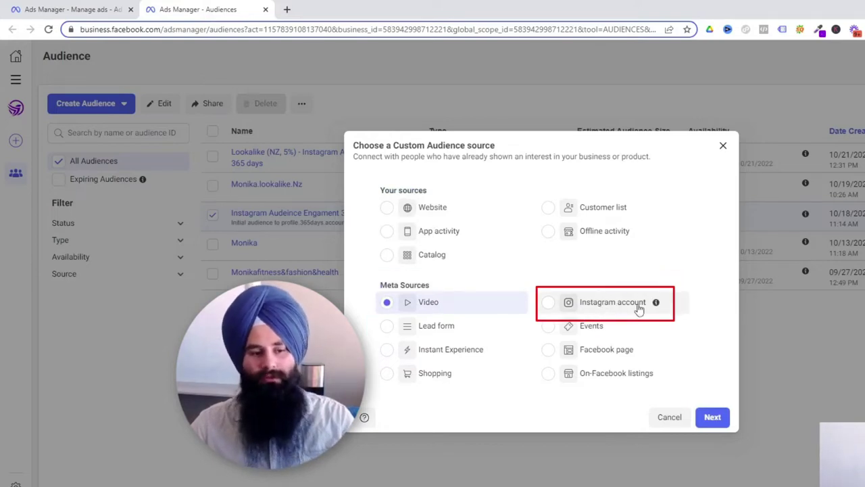
left_click(610, 304)
left_click(712, 417)
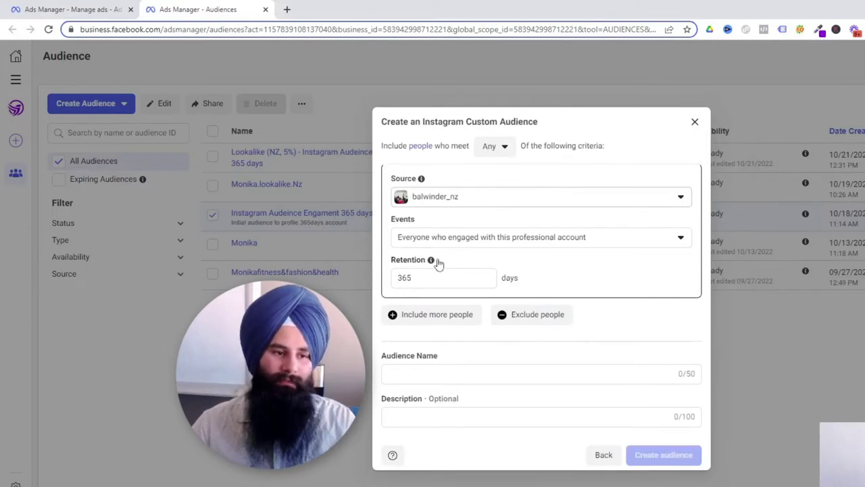
- Select the Instagram source account and examine the custom audience's events and retention options, leaving without creating the audience
left_click(467, 197)
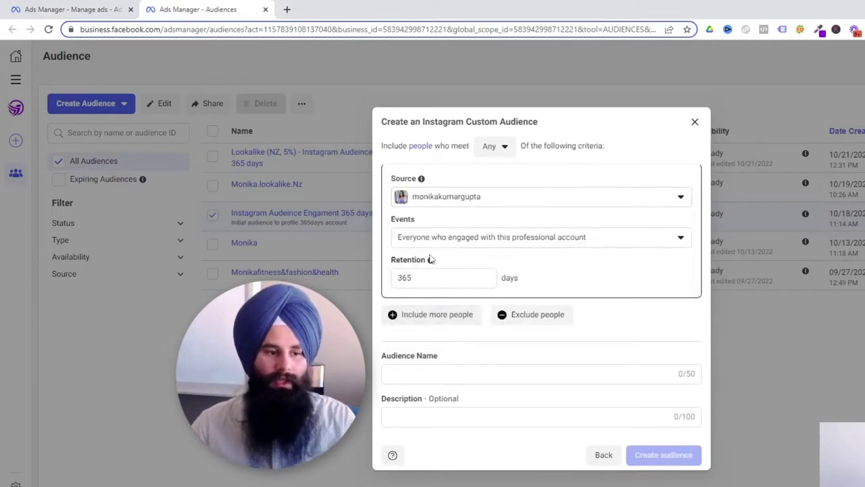
left_click(435, 243)
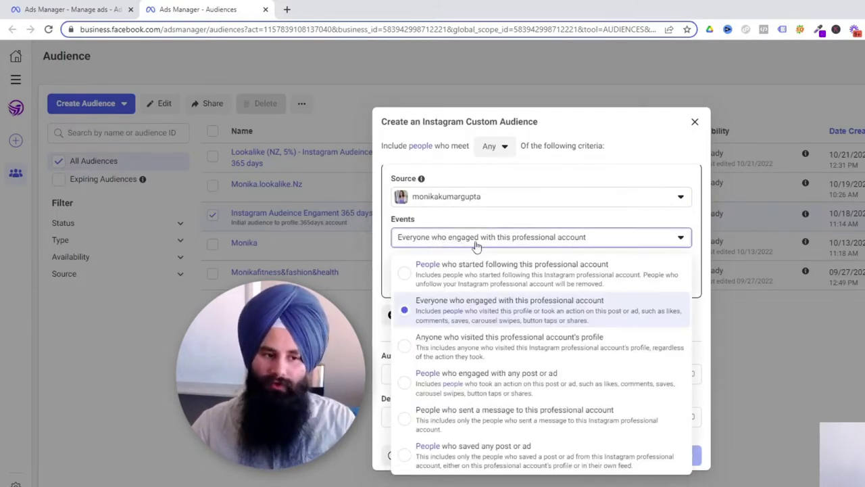
left_click(654, 225)
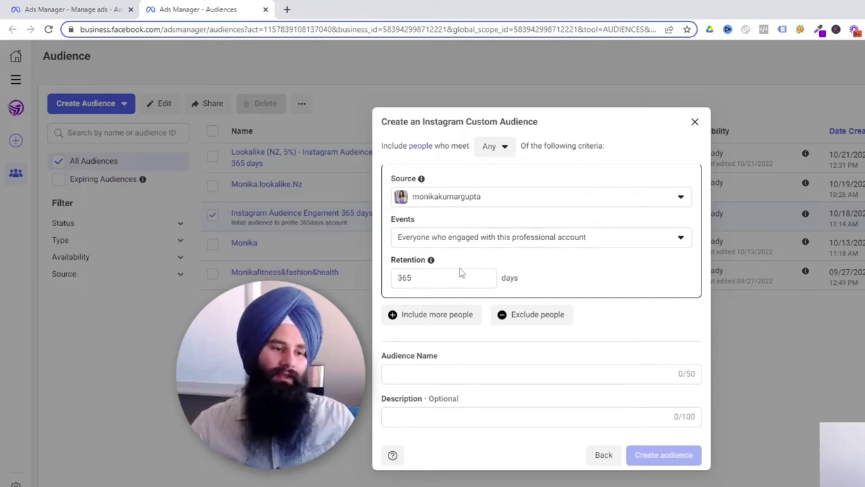
left_click(411, 277)
double_click(411, 278)
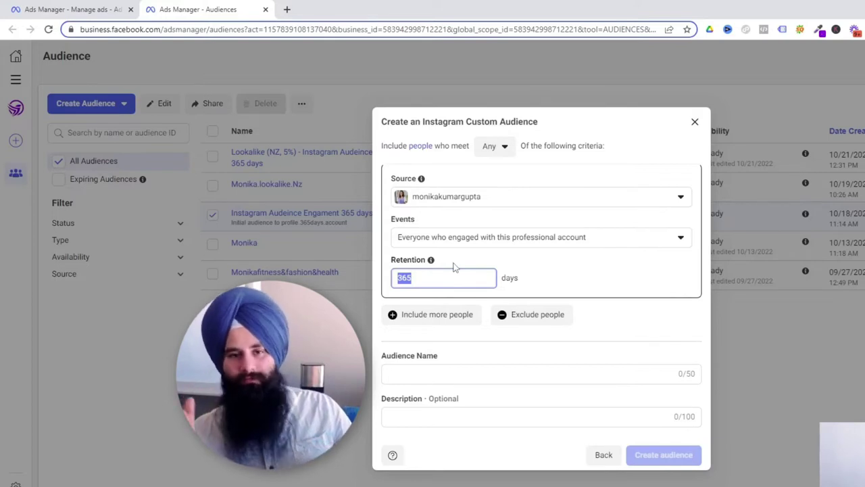
left_click(544, 278)
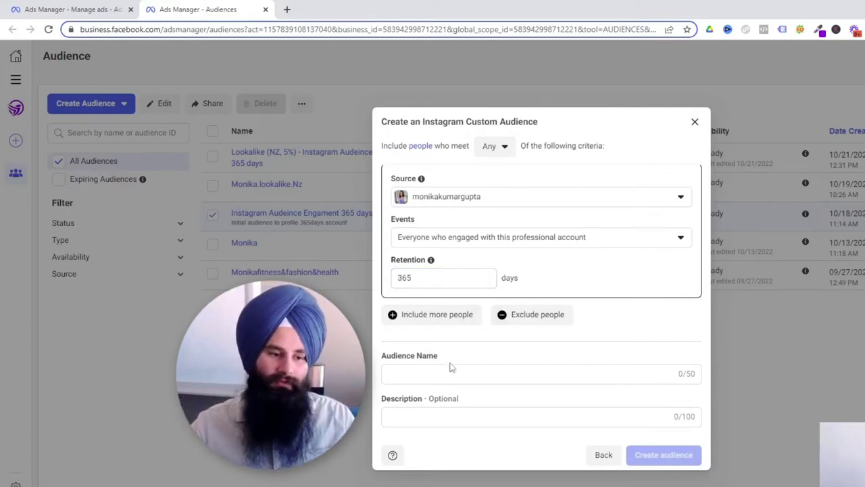
left_click(444, 416)
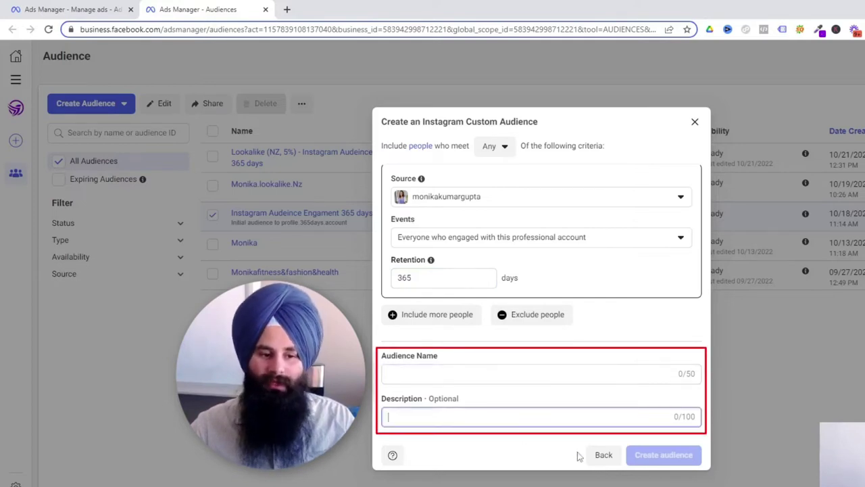
left_click(604, 456)
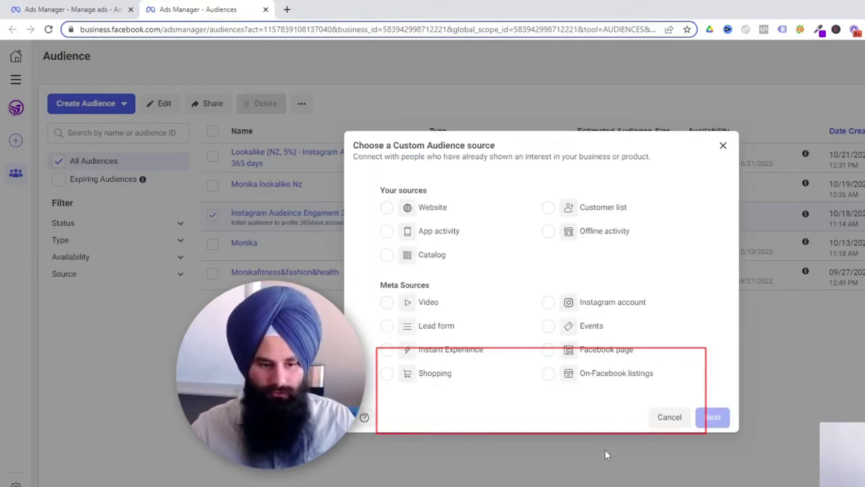
left_click(663, 424)
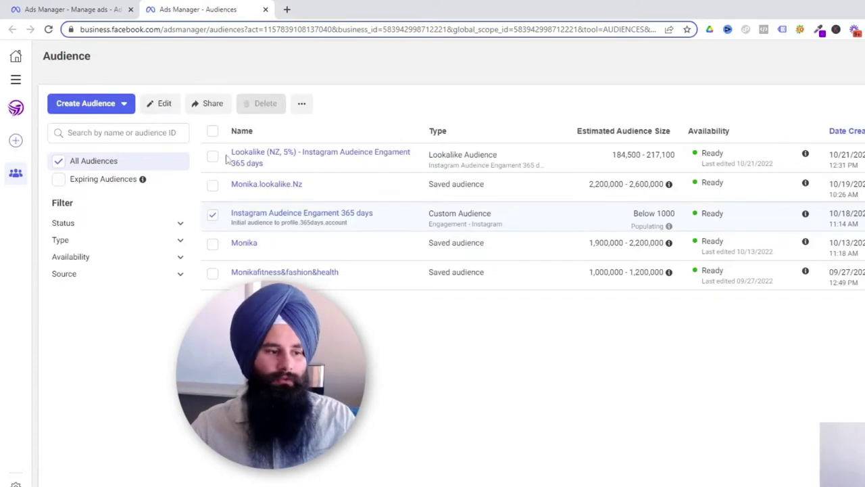
- Start a lookalike audience with the custom audience "Instagram Audeince Engament 365 days" as its source
mouse_move(253, 218)
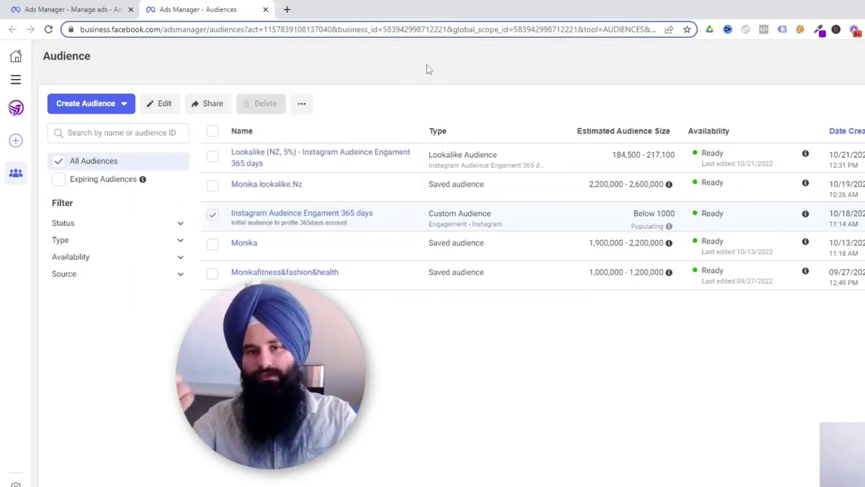
left_click(303, 107)
left_click(329, 133)
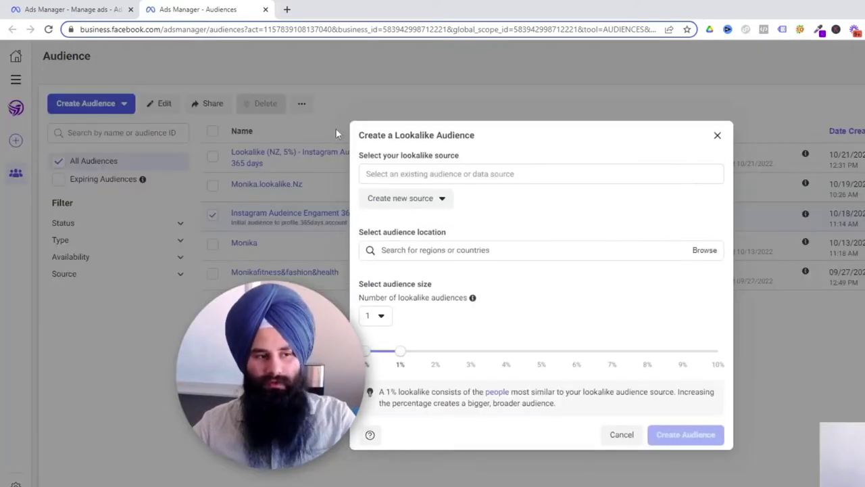
left_click(420, 173)
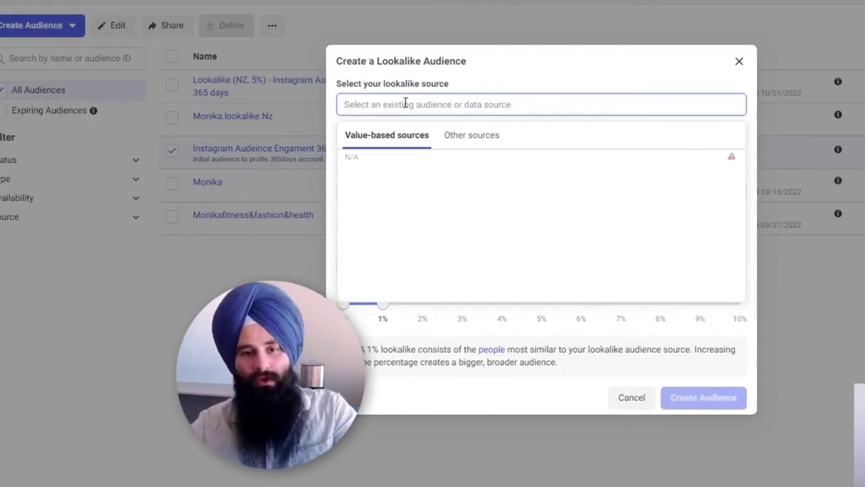
left_click(468, 142)
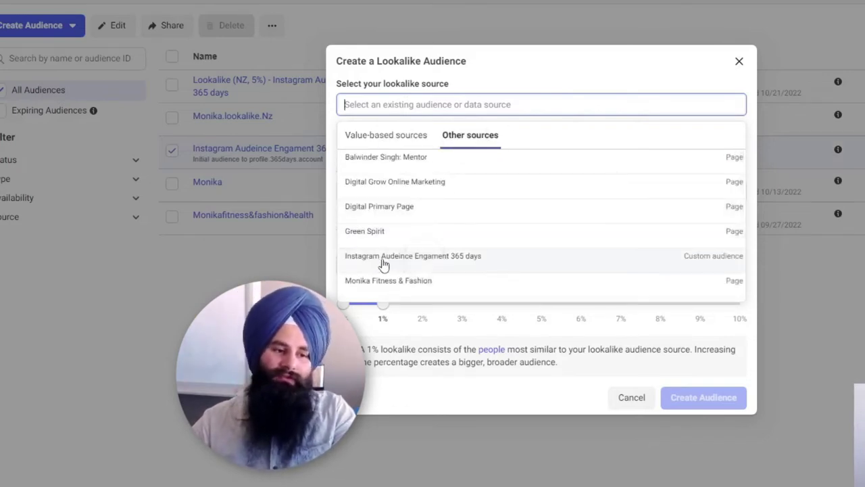
left_click(383, 263)
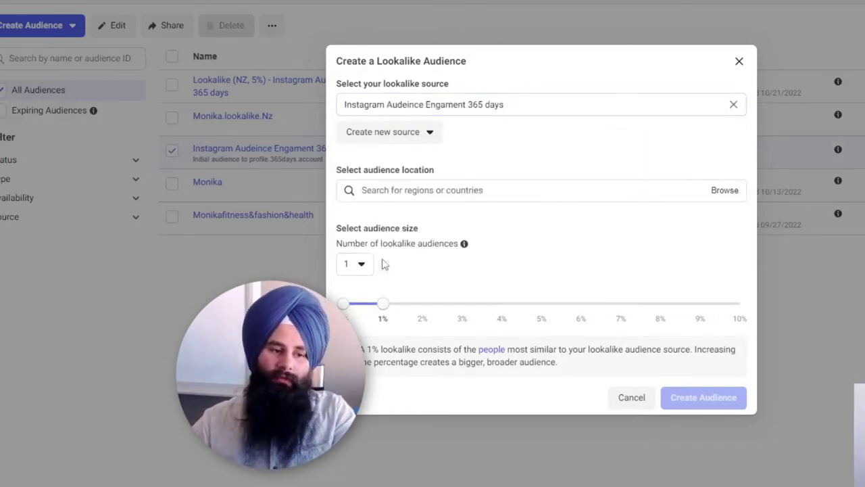
- Set the lookalike audience's location to New Zealand
left_click(403, 190)
type("new zealand")
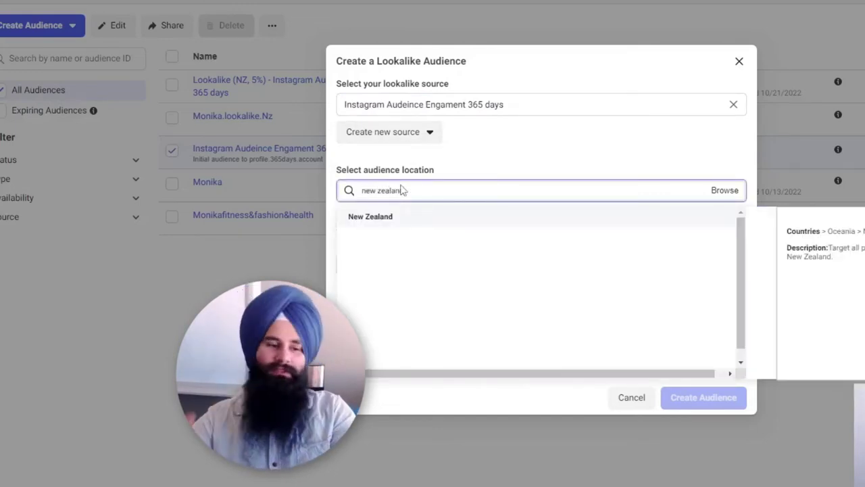
left_click(382, 221)
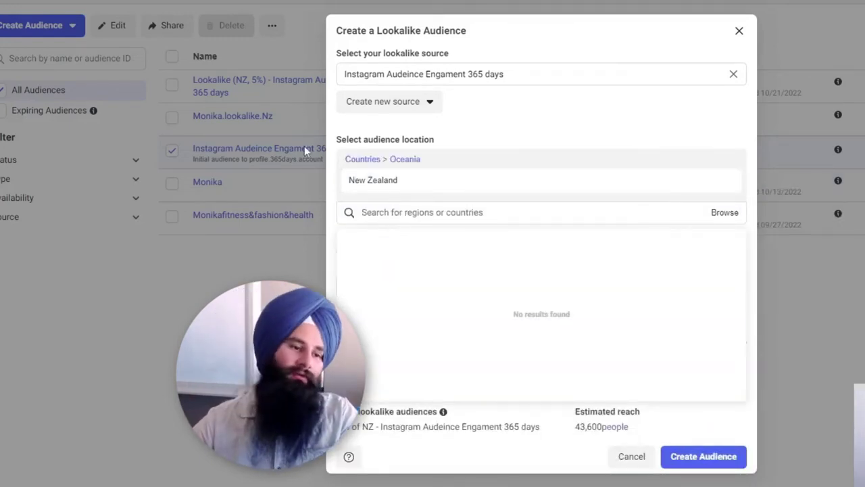
mouse_move(369, 193)
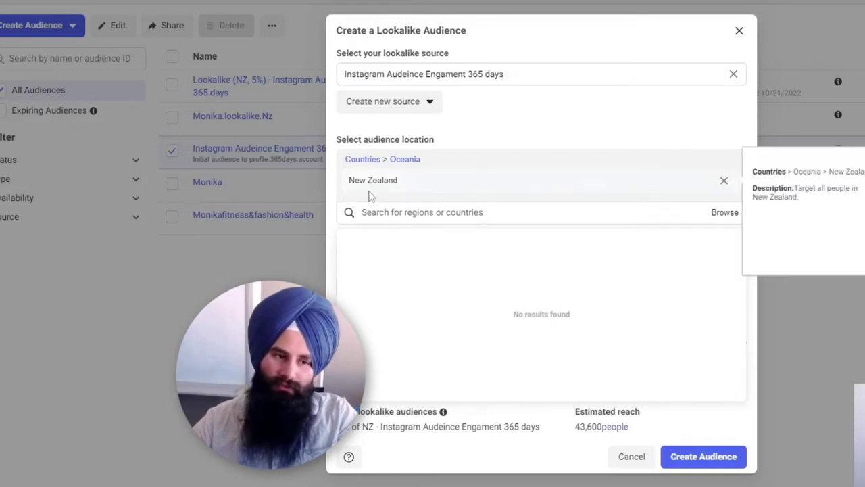
left_click(500, 192)
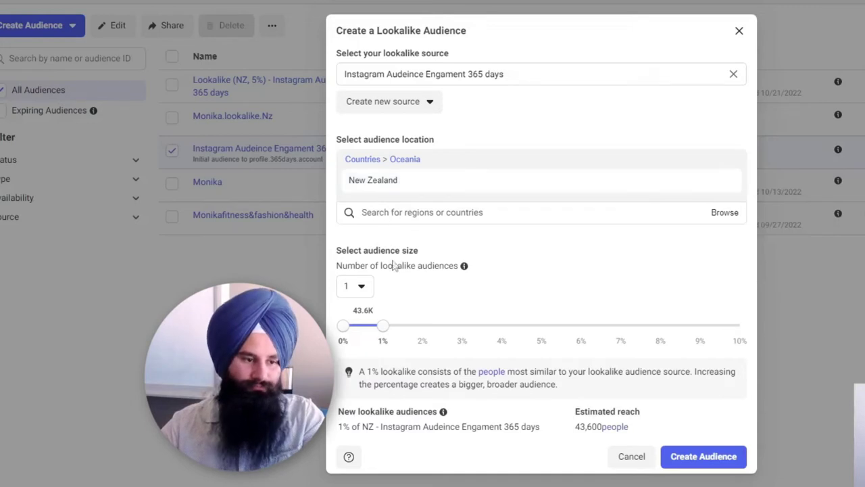
left_click_drag(399, 180, 344, 180)
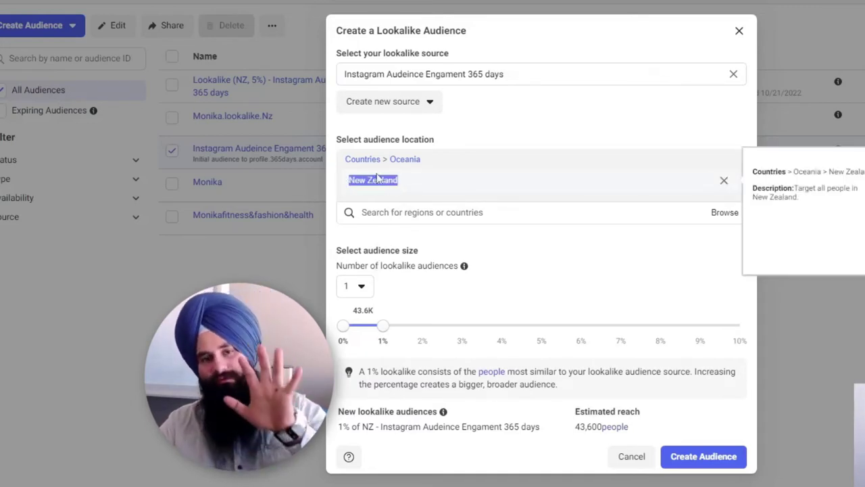
left_click(411, 180)
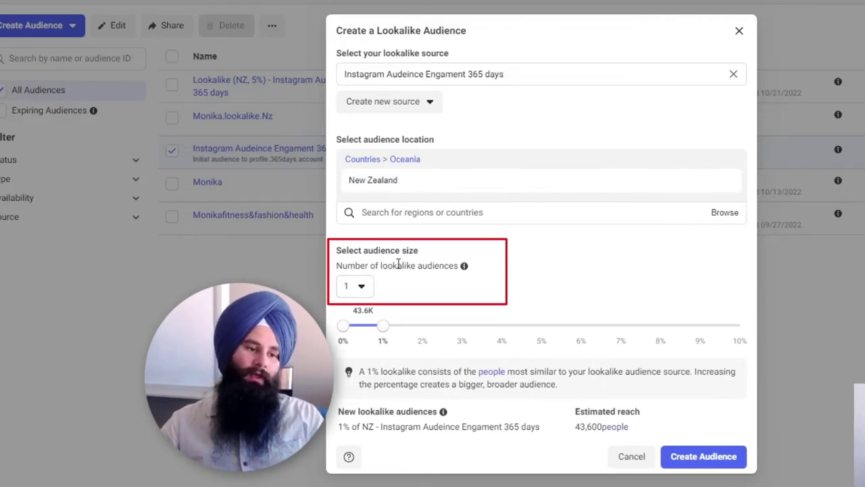
- Set the single lookalike audience's size to 5%, check its estimated reach, and leave without creating the audience
left_click_drag(381, 265, 418, 266)
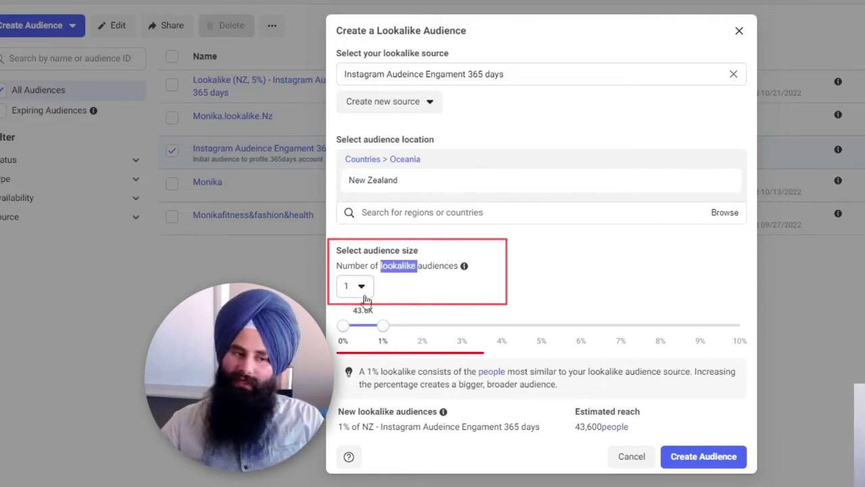
mouse_move(380, 328)
left_mouse_down()
mouse_move(349, 332)
mouse_move(385, 333)
left_mouse_up()
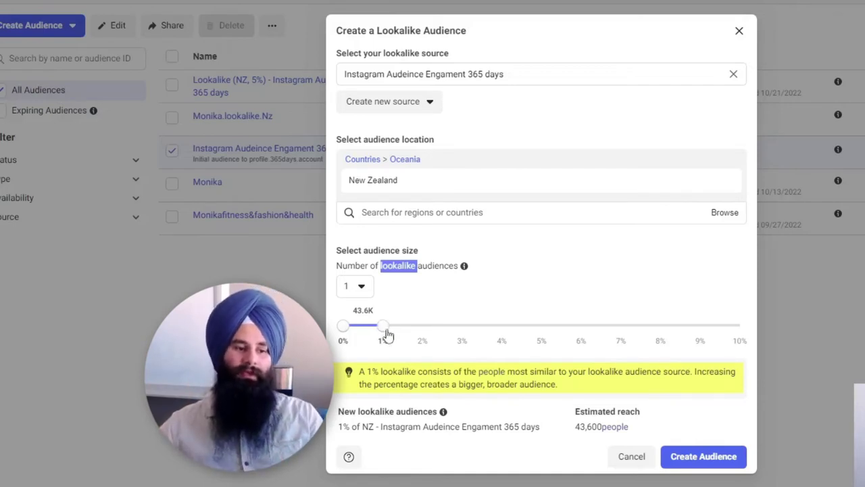
left_click_drag(384, 329, 541, 336)
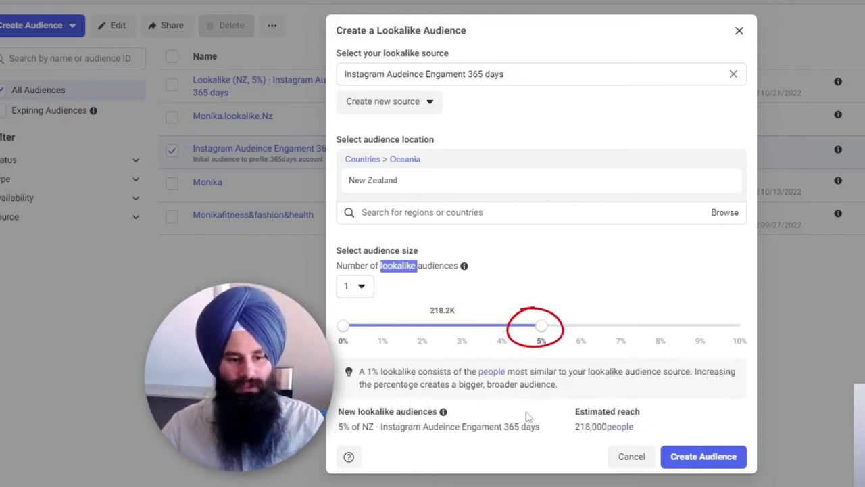
left_click_drag(575, 427, 600, 428)
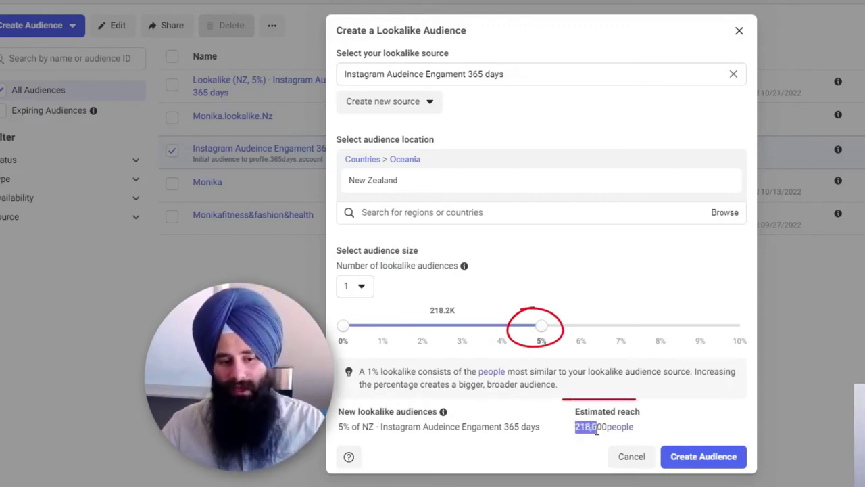
left_click(566, 436)
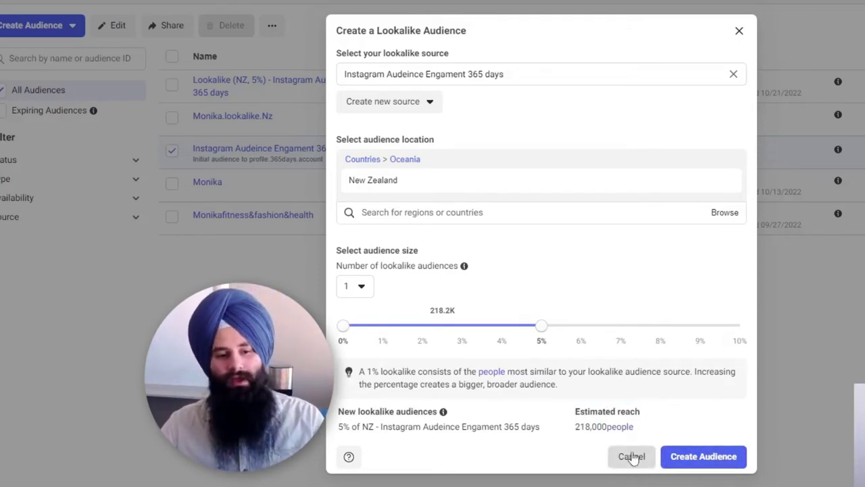
key("Escape")
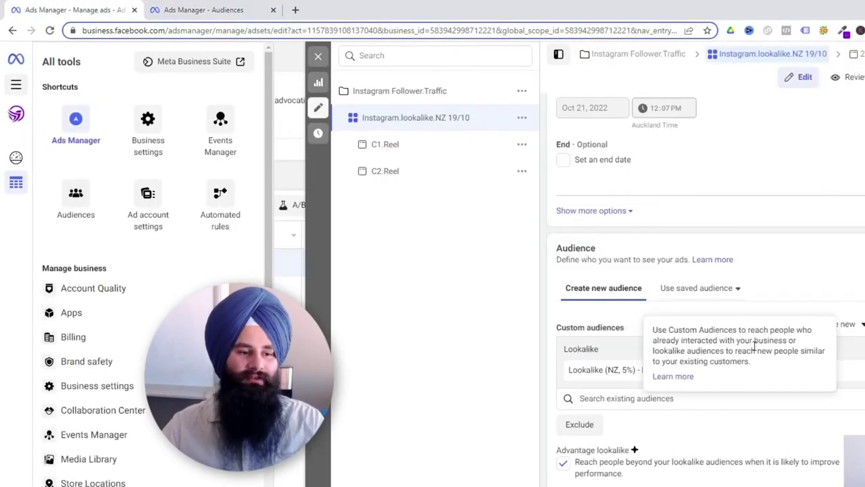
- Remove the ad set's lookalike audience and select "Lookalike (NZ, 5%) - Instagram Audeince Engament 365 days" again from the lookalike audiences
mouse_move(855, 369)
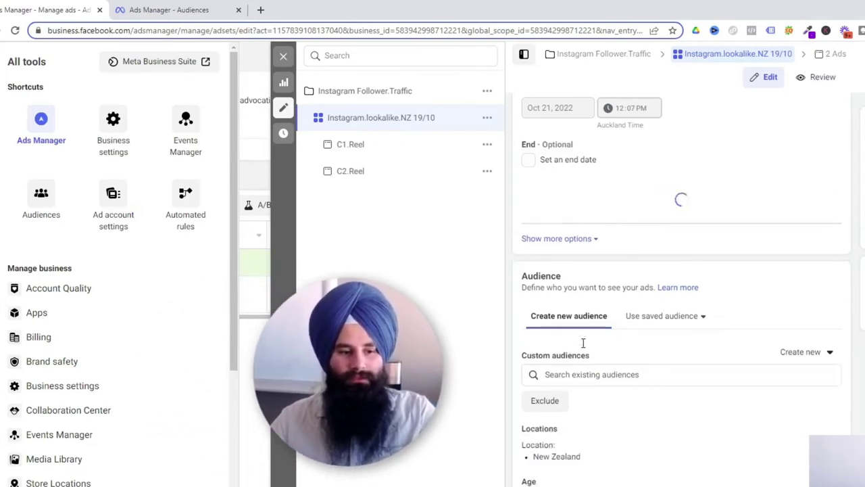
left_click(560, 292)
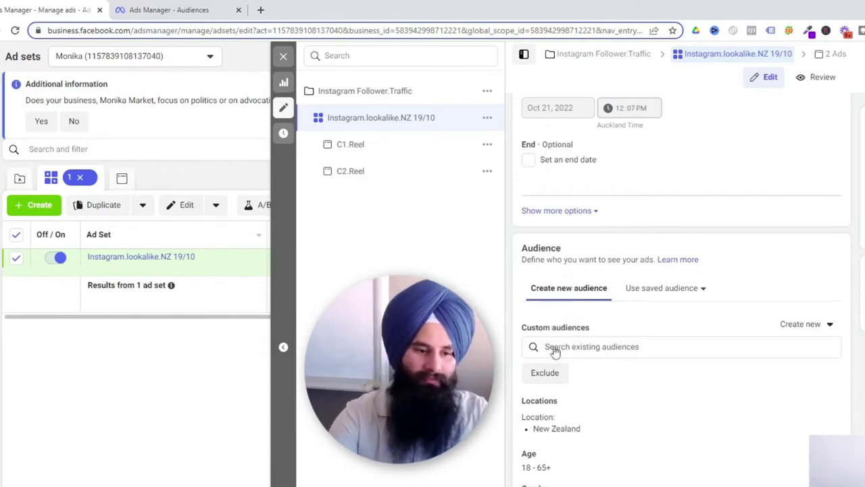
left_click(553, 349)
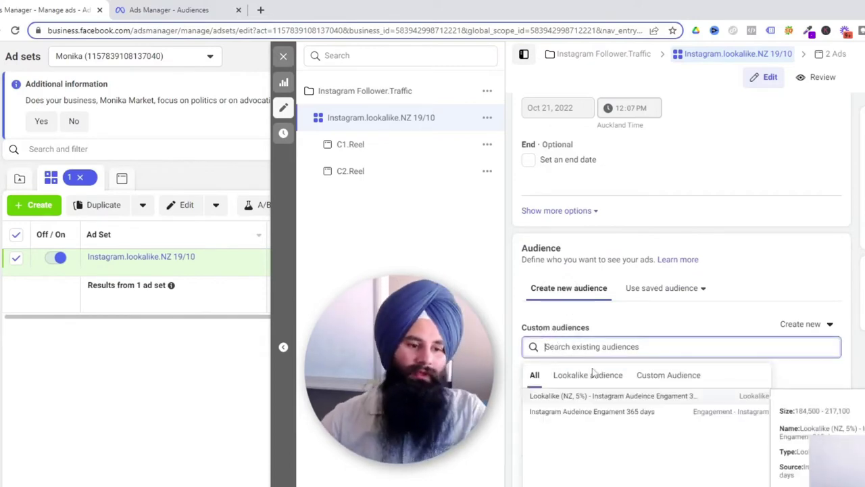
left_click(592, 376)
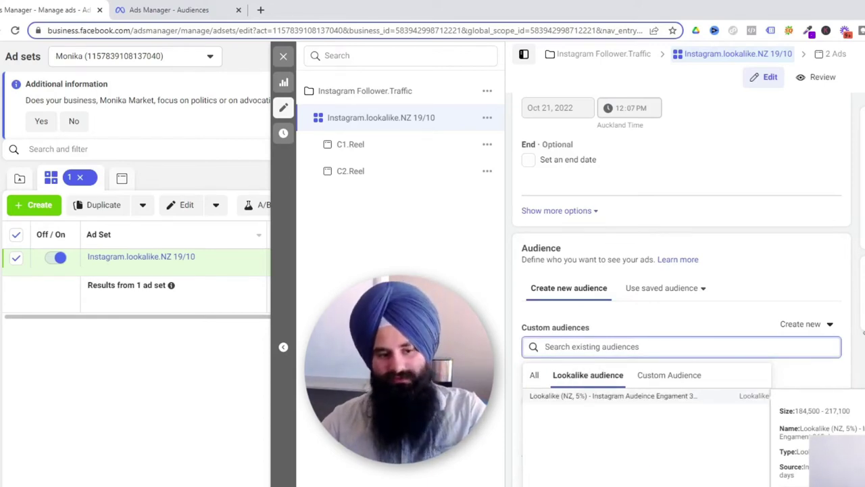
left_click(660, 398)
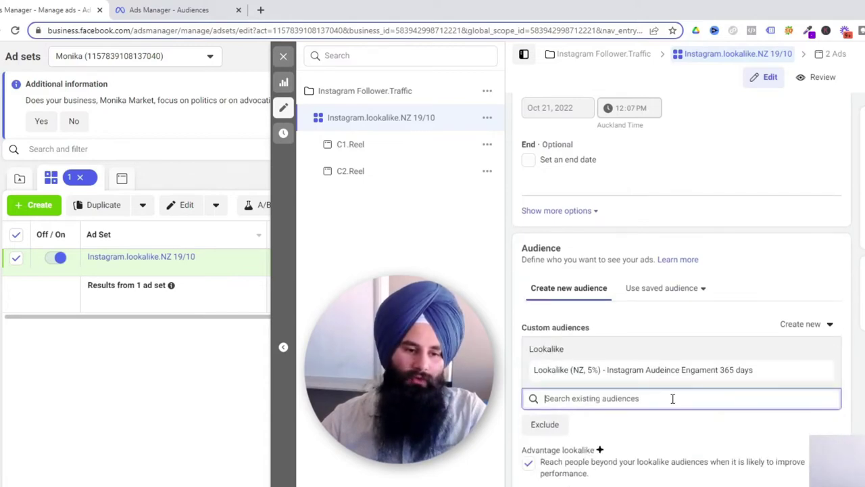
- Examine the ad set's estimated audience size and its location, age, gender, detailed targeting and language settings
scroll(672, 398, "down", 1)
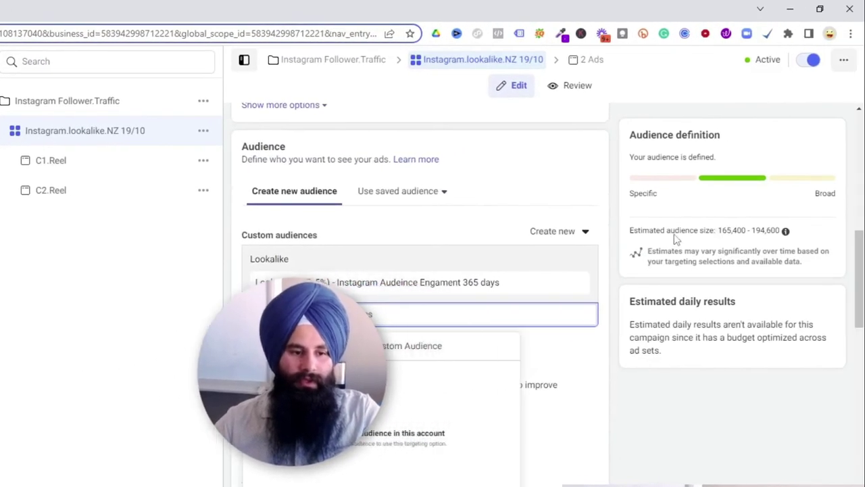
left_click_drag(656, 231, 784, 241)
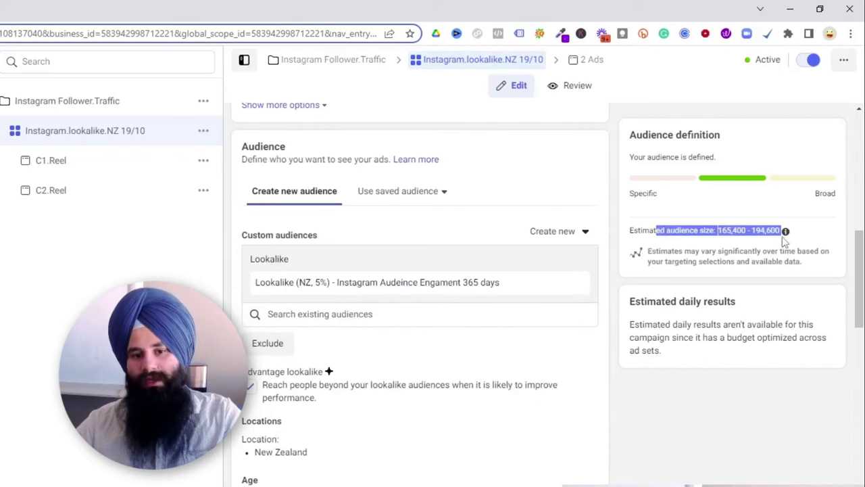
left_click(784, 238)
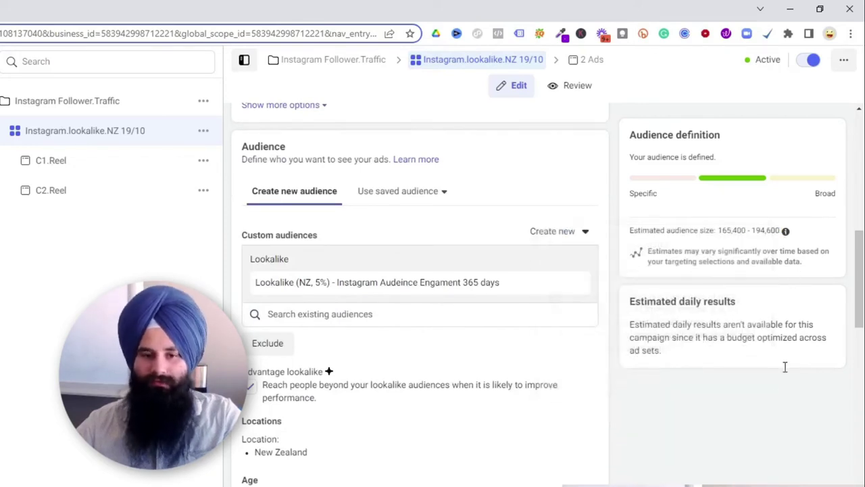
scroll(718, 278, "up", 2)
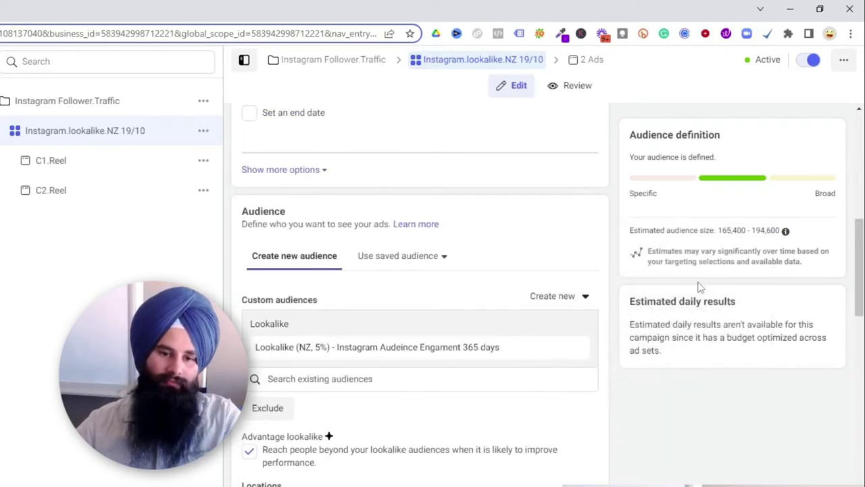
scroll(700, 287, "down", 4)
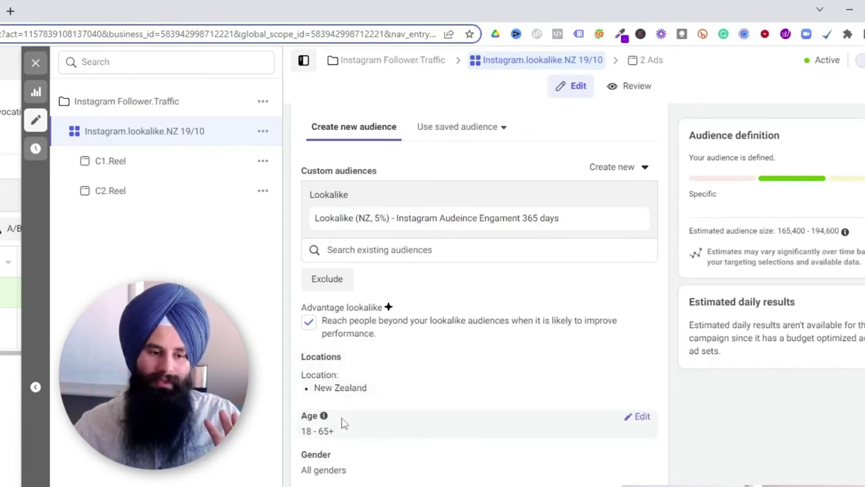
scroll(361, 286, "down", 3)
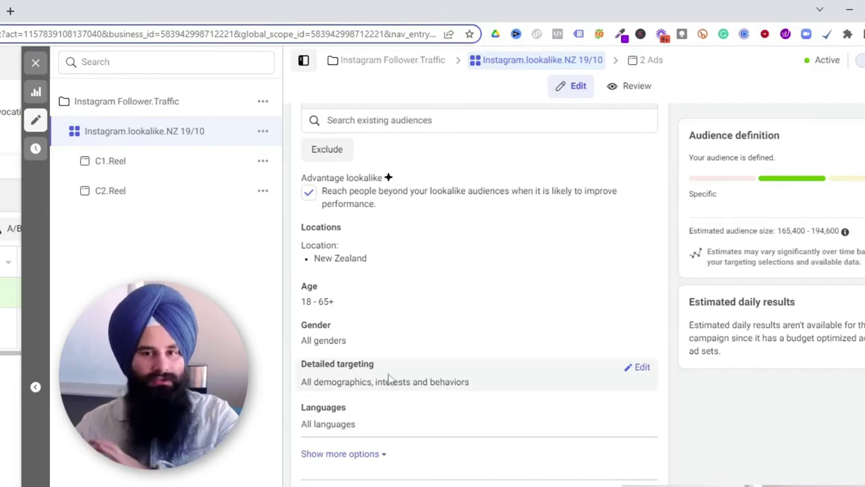
scroll(419, 376, "down", 2)
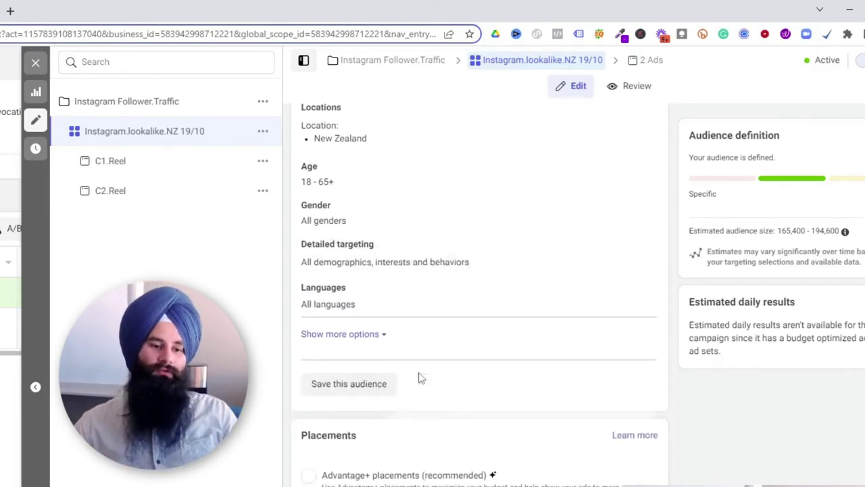
- Review the ad set's manual placements, including platforms, feeds, stories and reels, down to the Optimization & delivery section
scroll(400, 362, "down", 2)
mouse_move(358, 297)
left_mouse_down()
mouse_move(315, 298)
mouse_move(304, 308)
left_mouse_up()
left_click(378, 310)
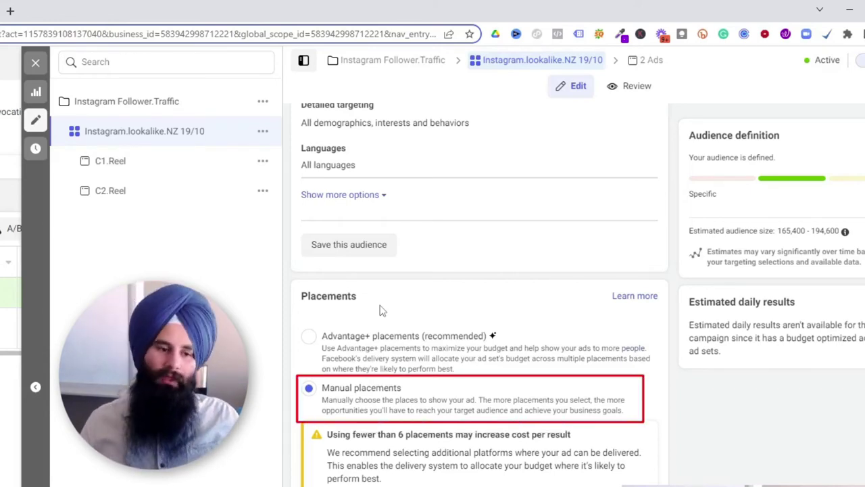
scroll(399, 347, "down", 3)
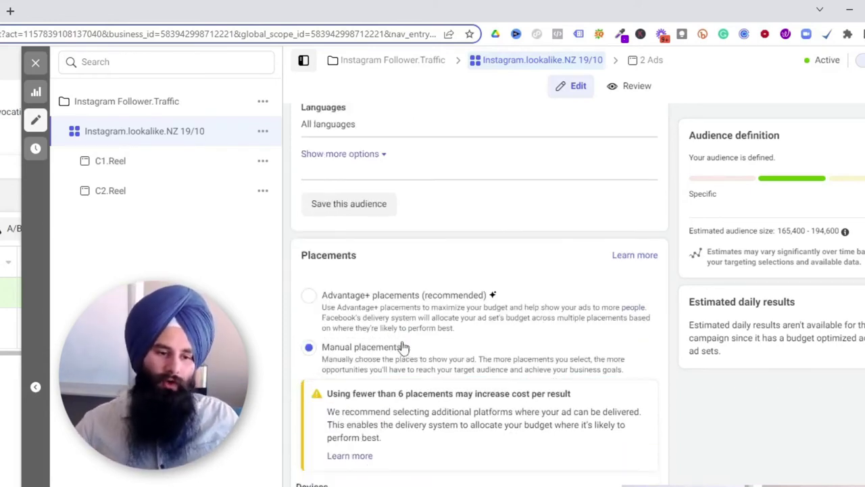
scroll(401, 425, "down", 1)
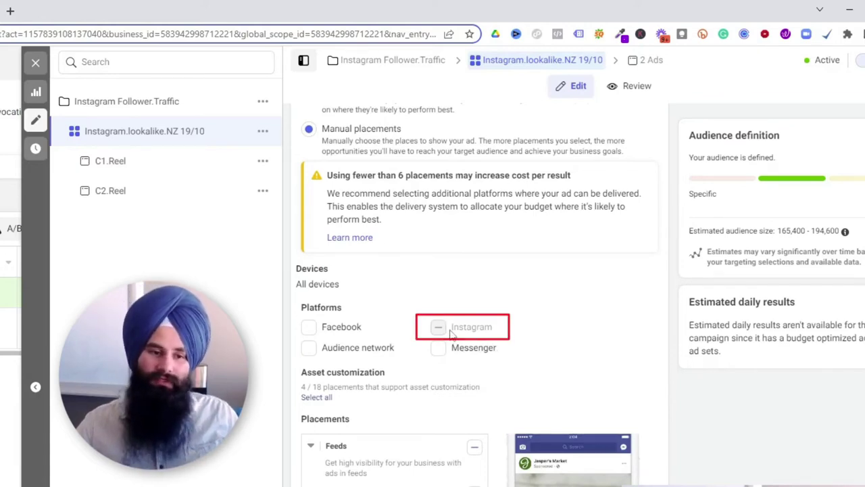
scroll(452, 332, "down", 3)
scroll(466, 311, "down", 1)
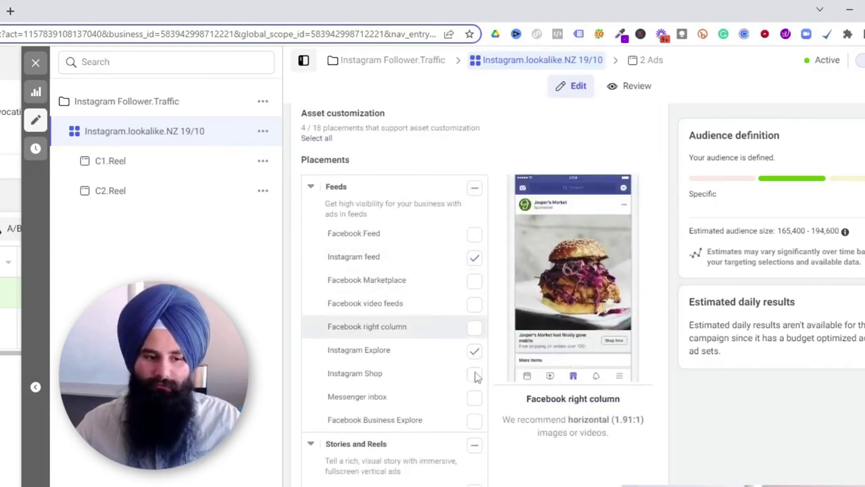
scroll(470, 450, "down", 1)
scroll(476, 483, "down", 2)
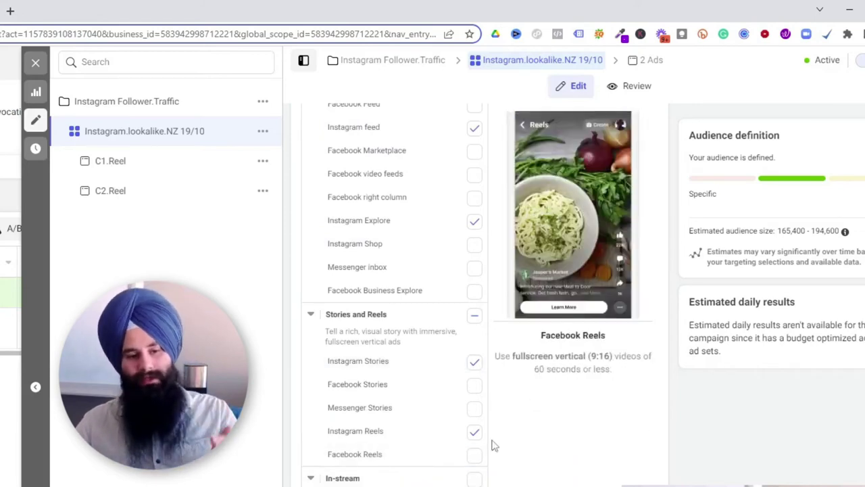
scroll(493, 436, "down", 5)
scroll(494, 432, "down", 4)
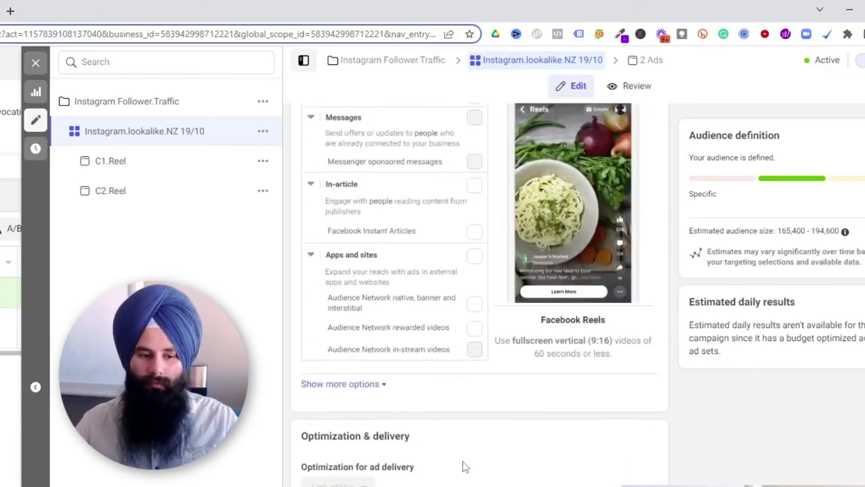
left_click_drag(334, 438, 410, 437)
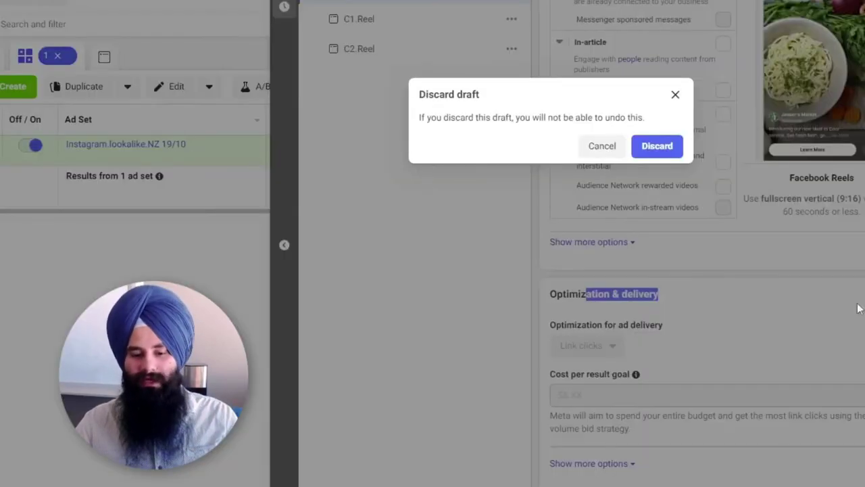
- Discard the ad set draft and open the ads inside the ad set "Instagram.lookalike.NZ 19/10"
left_click(655, 146)
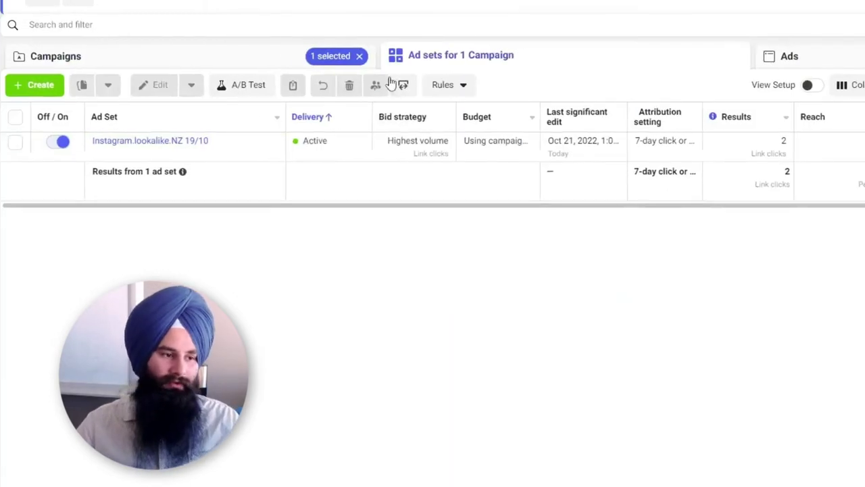
mouse_move(185, 145)
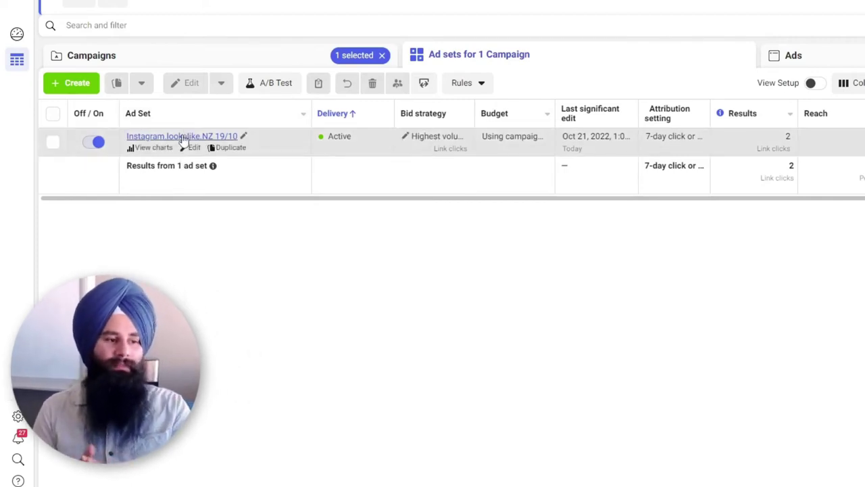
left_click(183, 137)
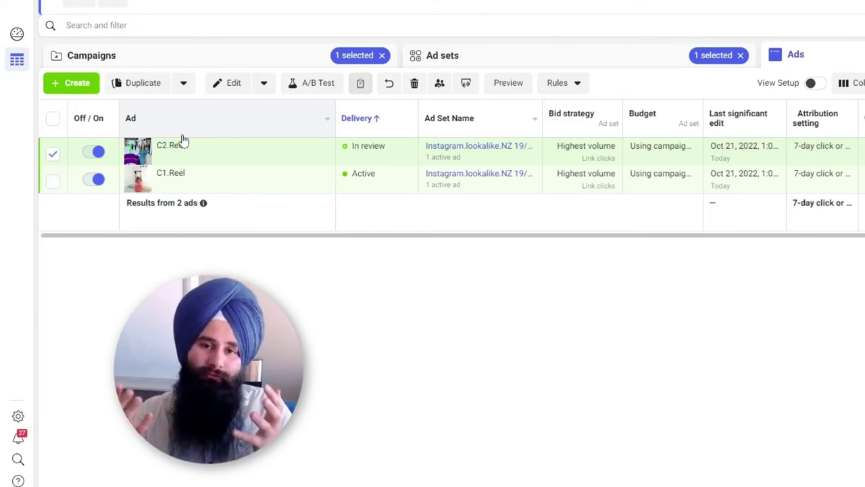
mouse_move(171, 165)
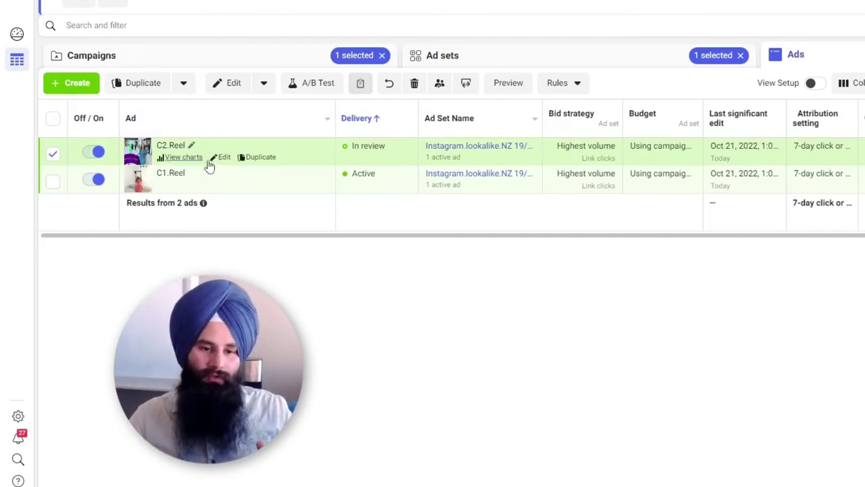
- Open the ad C2.Reel for editing and review its identity, ad setup and ad creative settings
mouse_move(212, 189)
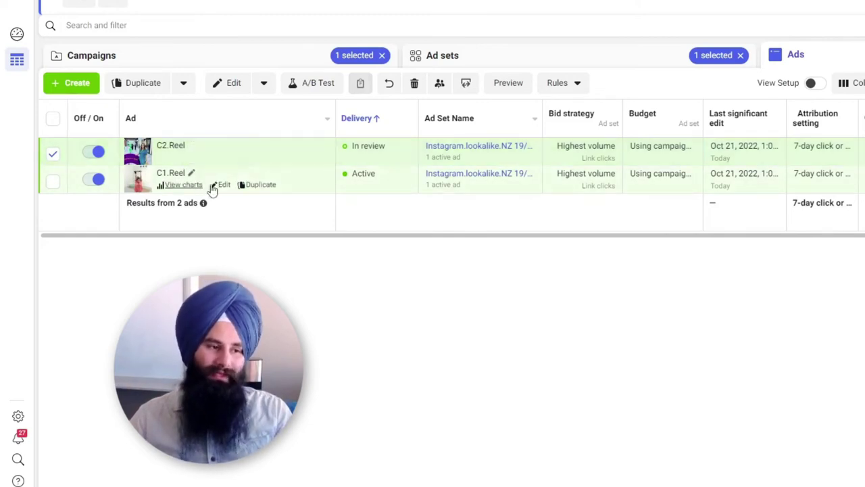
mouse_move(200, 161)
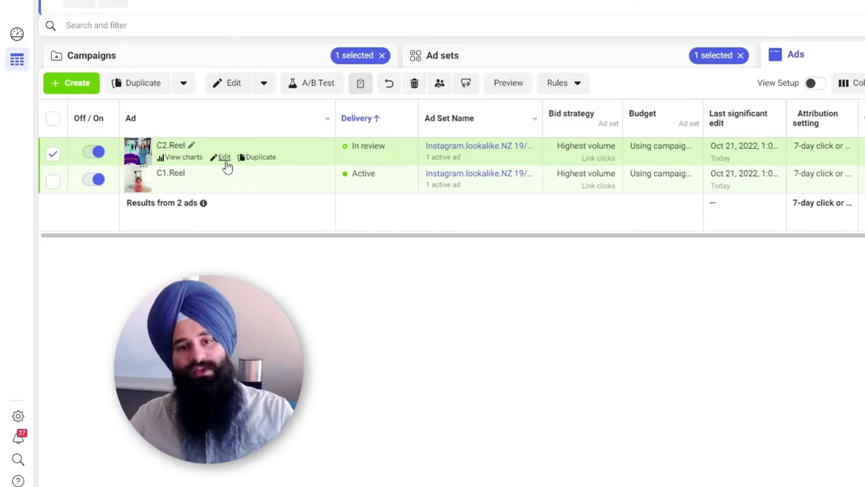
left_click(223, 158)
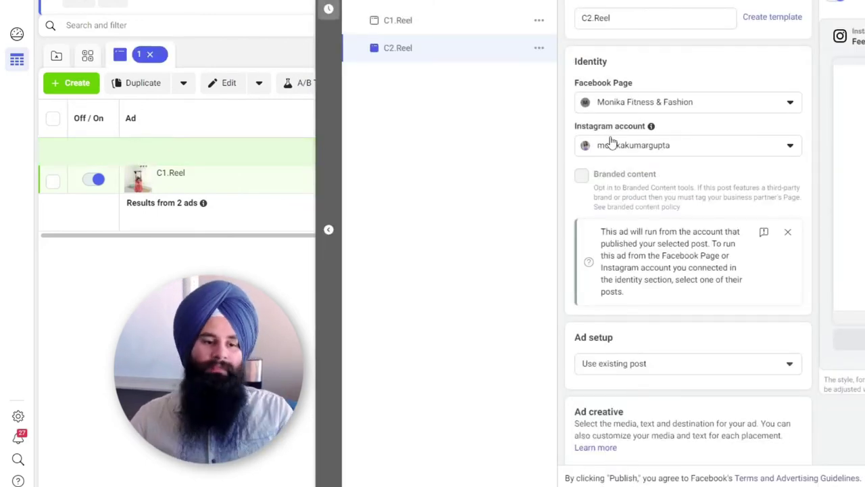
scroll(647, 154, "down", 1)
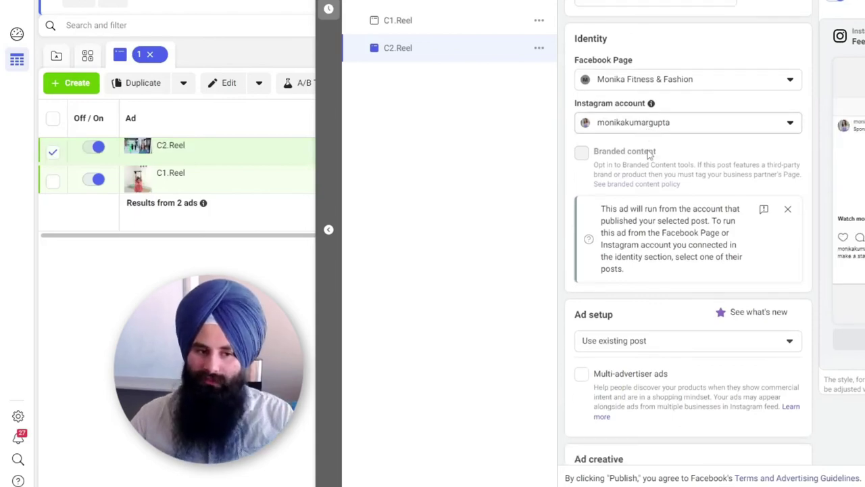
scroll(648, 154, "down", 5)
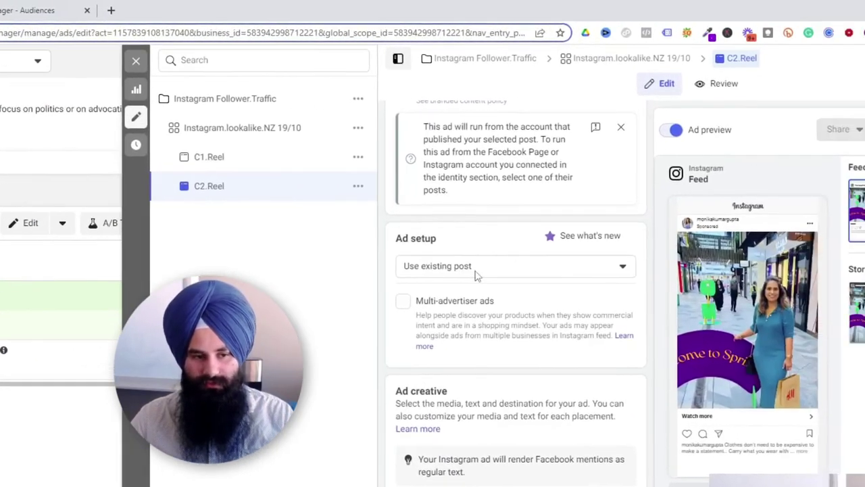
scroll(465, 295, "down", 4)
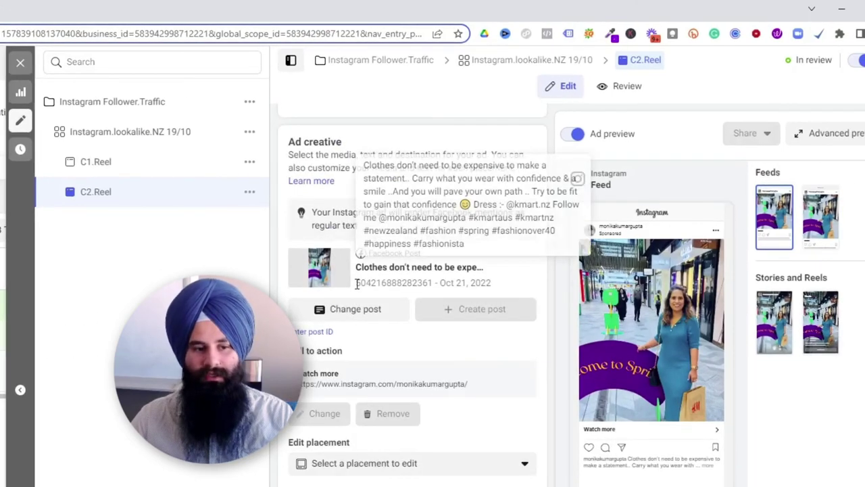
scroll(348, 301, "down", 1)
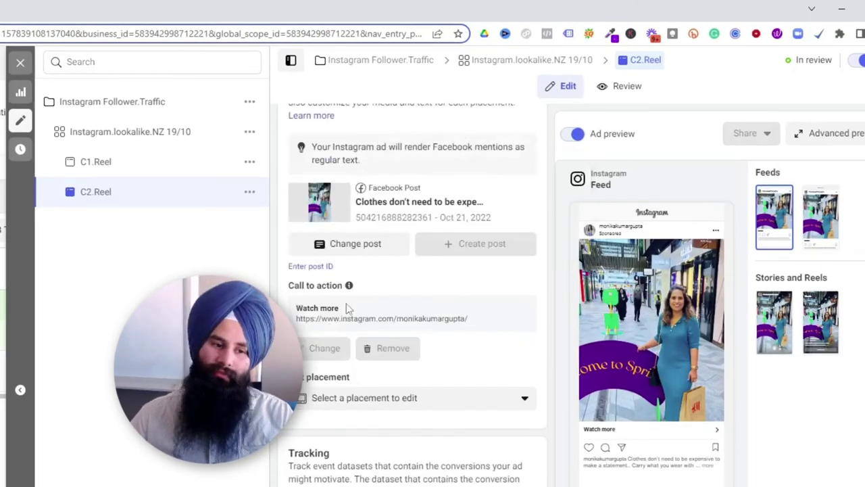
- Examine the ad's call to action, its Instagram profile link and the Tracking section, and discard the ad draft
left_click_drag(343, 286, 294, 285)
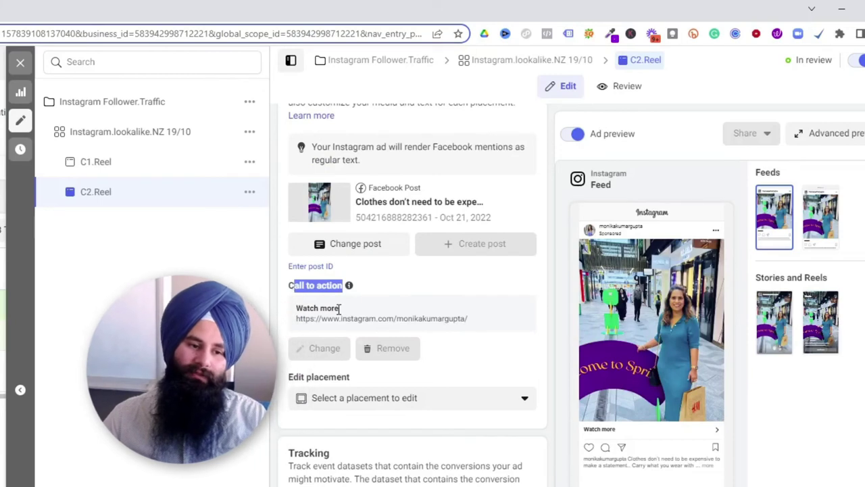
left_click_drag(482, 323, 304, 323)
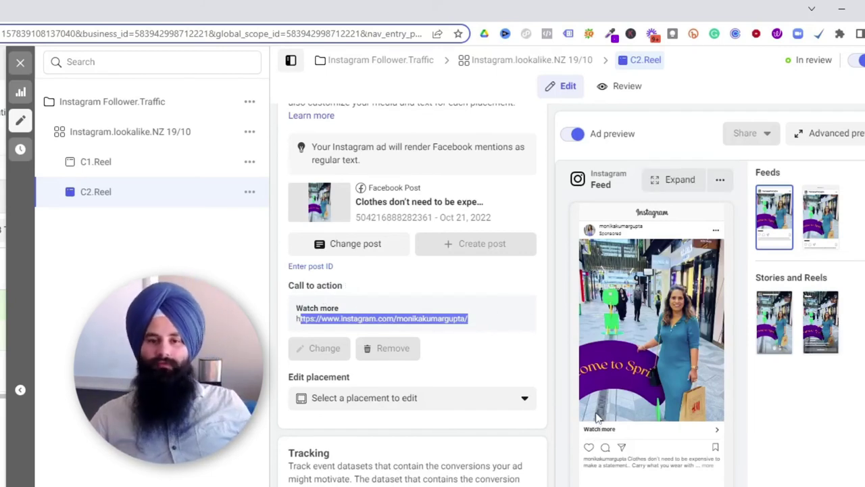
left_click(521, 289)
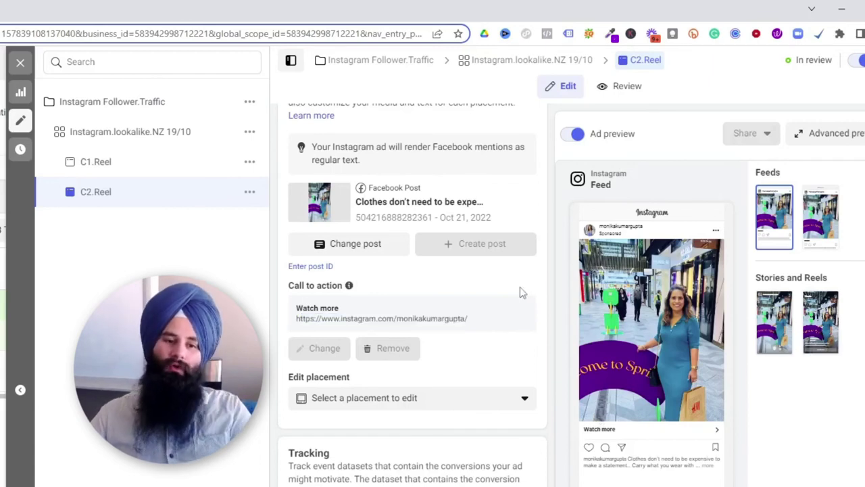
mouse_move(367, 358)
scroll(367, 358, "down", 1)
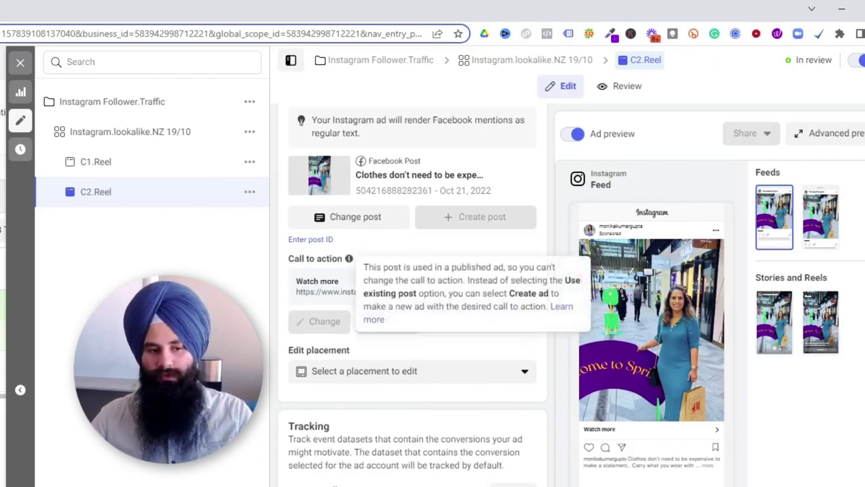
left_click_drag(329, 425, 292, 427)
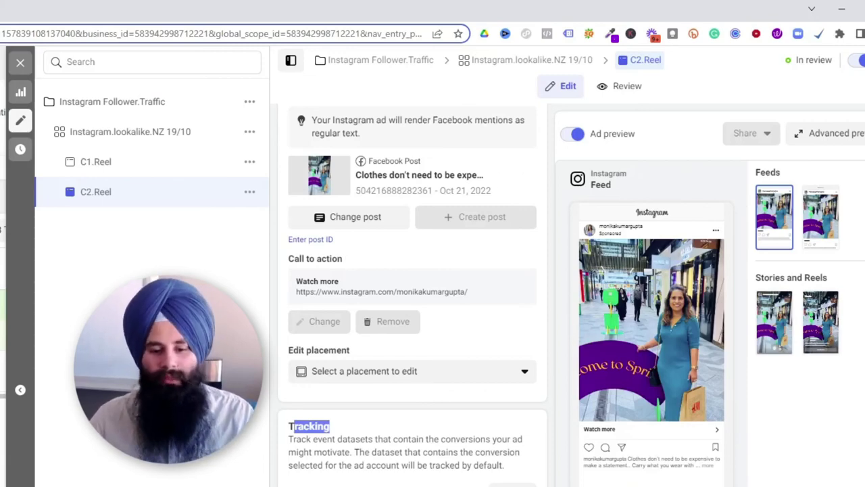
key("Escape")
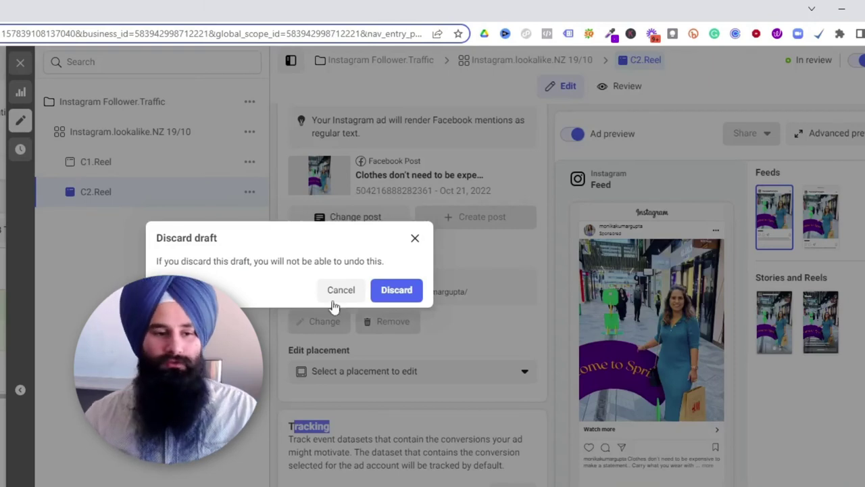
left_click(398, 292)
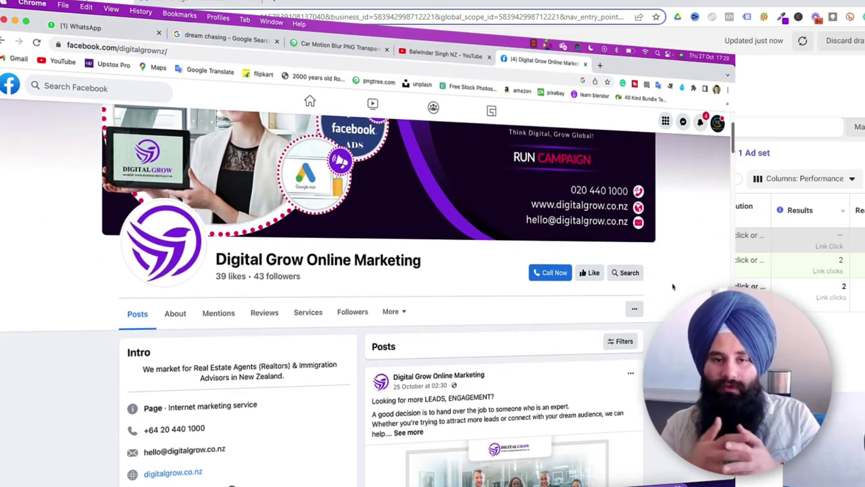
- Browse the intro, photos and posts on the Digital Grow Online Marketing Facebook page
scroll(672, 287, "up", 3)
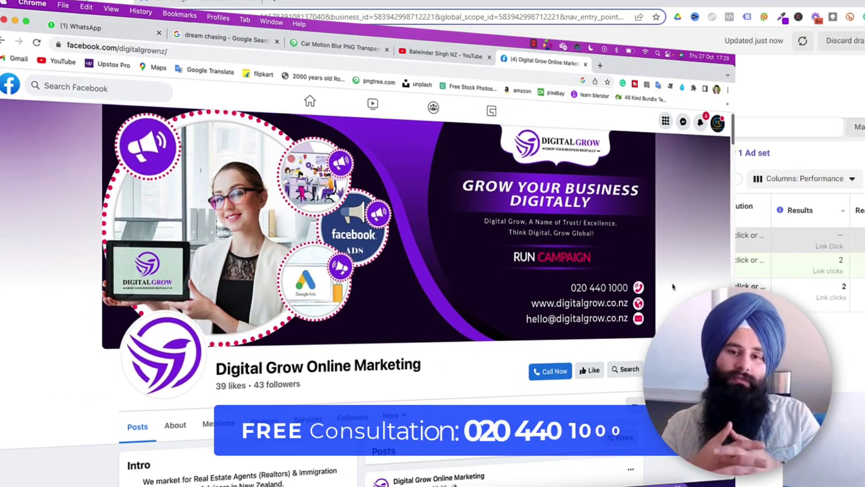
scroll(672, 286, "down", 8)
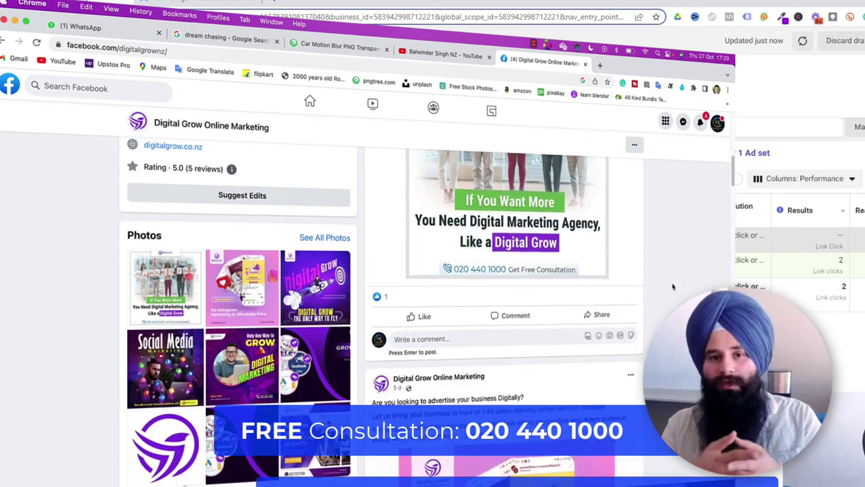
scroll(673, 287, "down", 10)
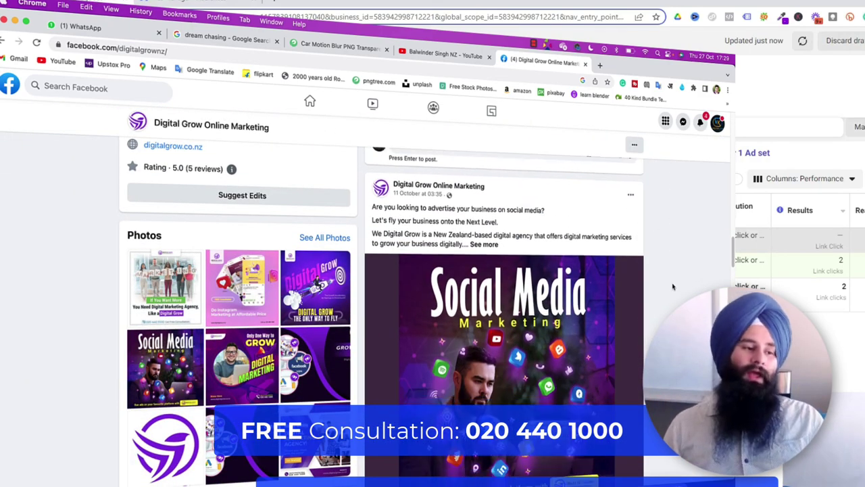
scroll(672, 286, "up", 5)
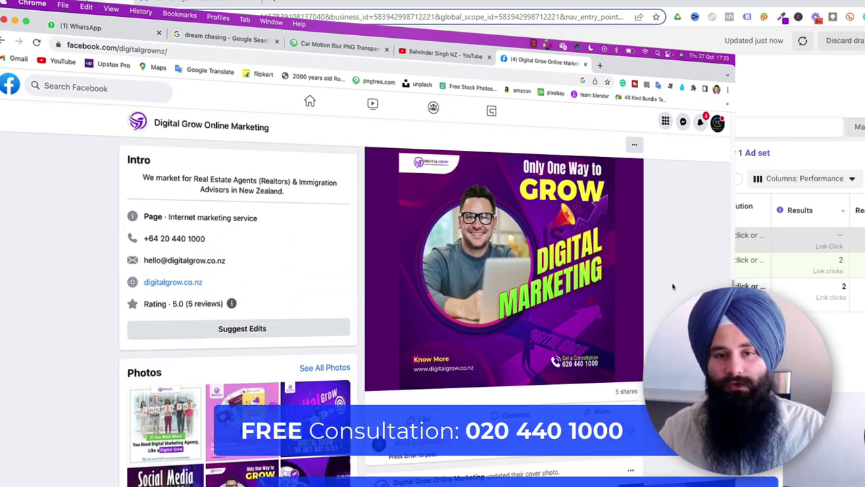
scroll(672, 287, "down", 4)
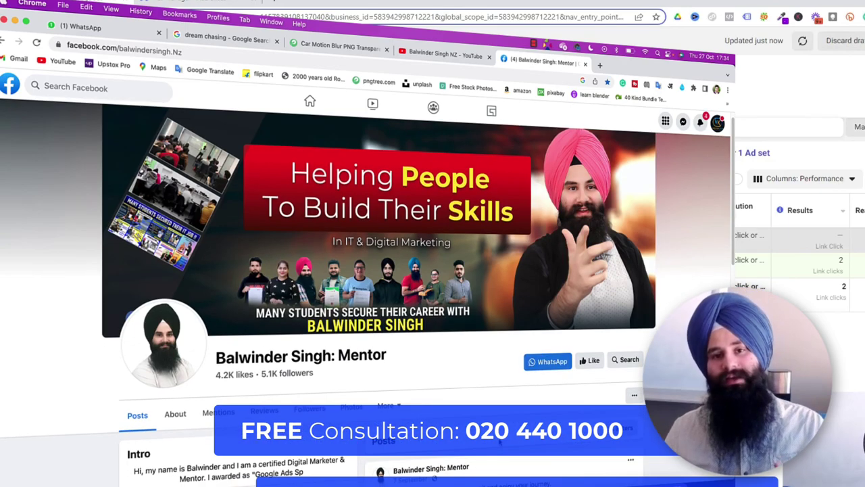
- Look through the posts, photos and intro on the digital marketing mentor's Facebook page
scroll(379, 290, "down", 7)
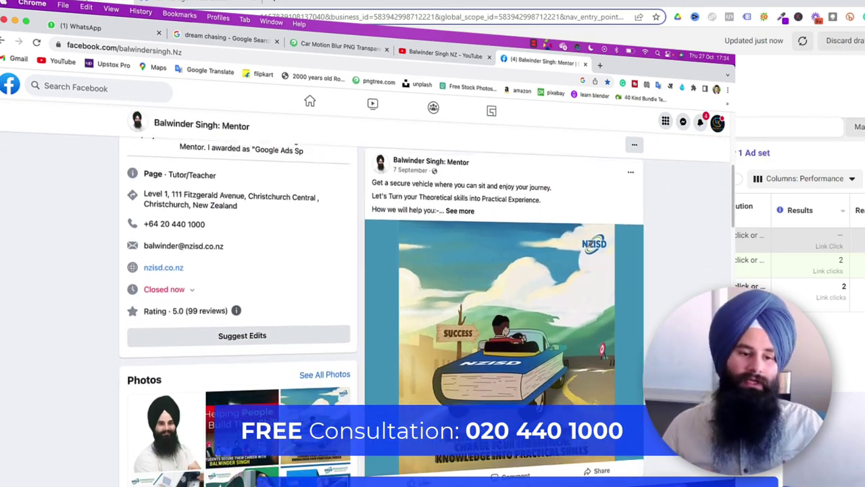
scroll(499, 441, "down", 5)
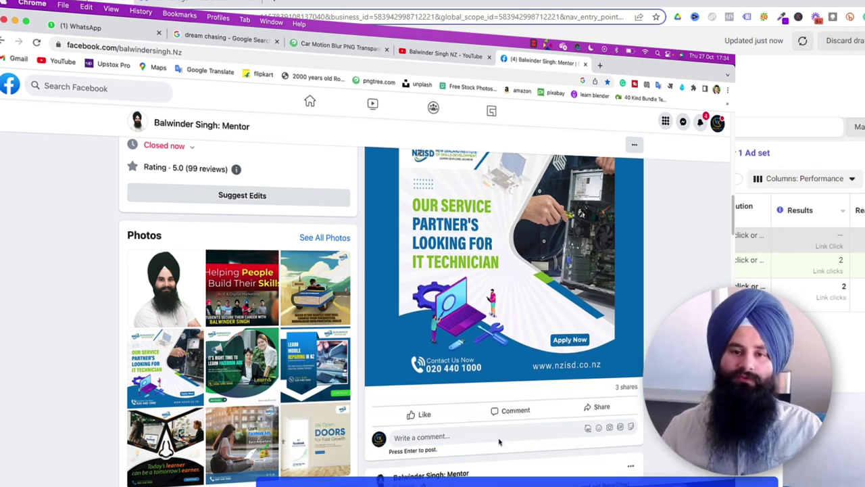
scroll(498, 441, "down", 5)
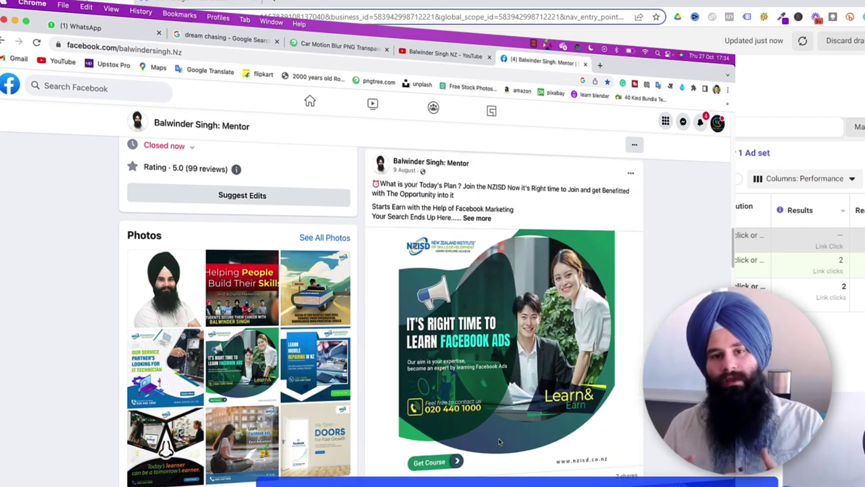
scroll(499, 442, "down", 1)
scroll(499, 441, "down", 15)
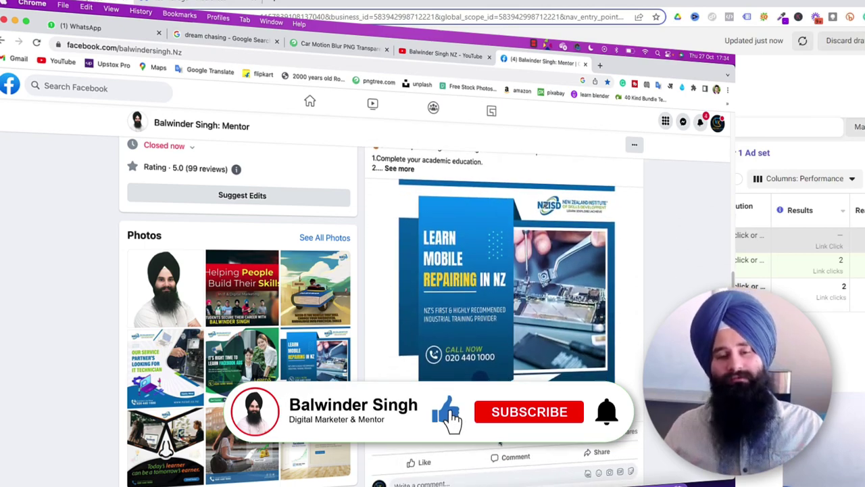
scroll(499, 442, "down", 12)
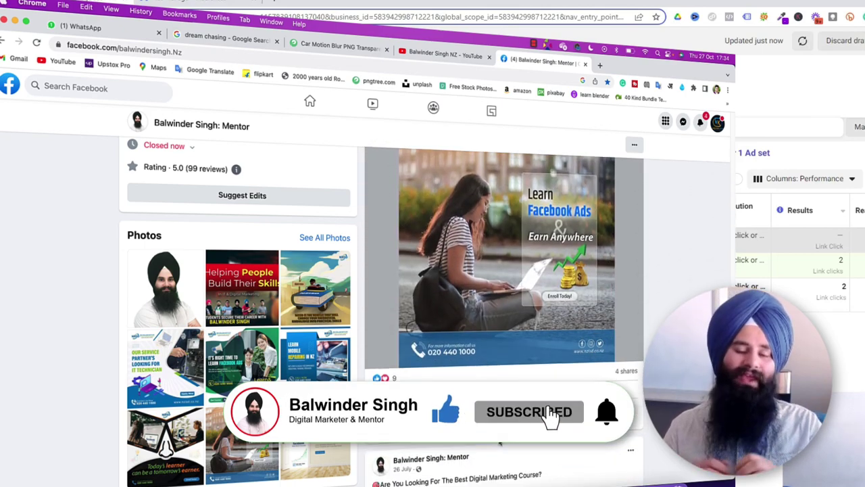
scroll(500, 443, "up", 2)
scroll(592, 317, "down", 10)
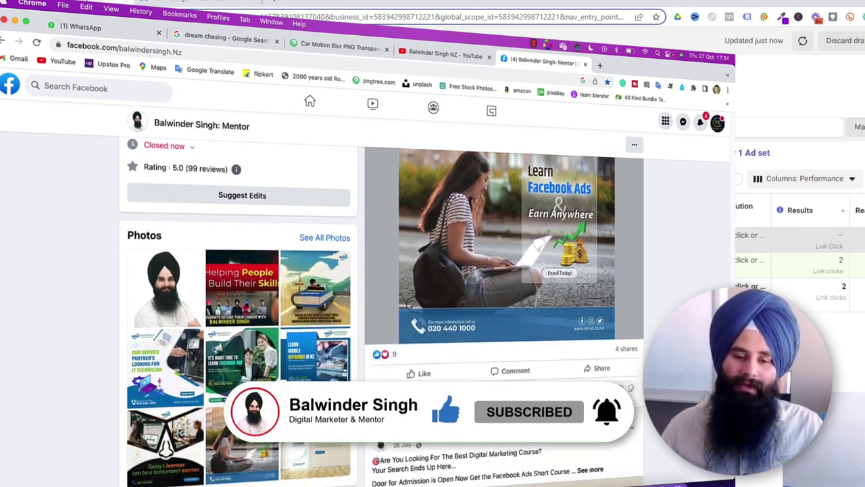
scroll(547, 388, "down", 8)
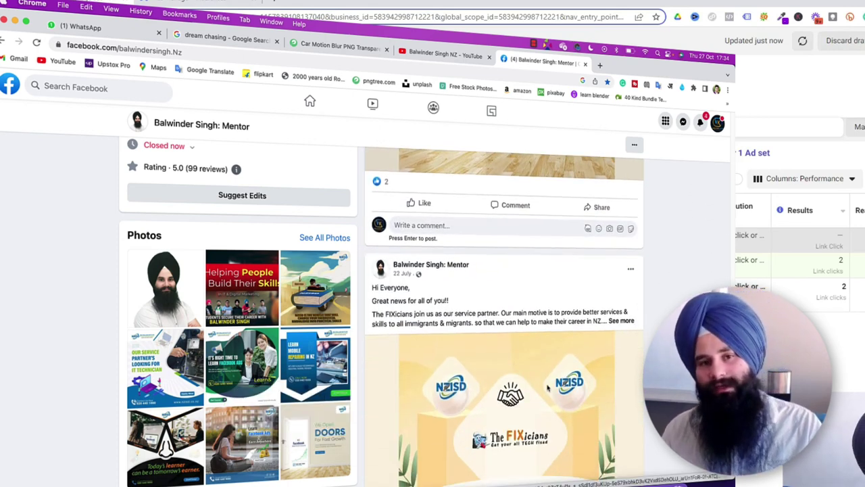
scroll(547, 387, "down", 15)
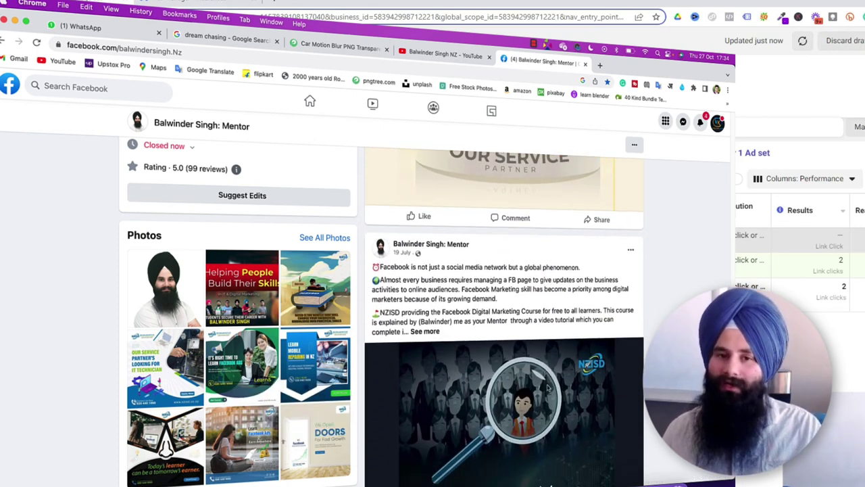
scroll(547, 387, "down", 8)
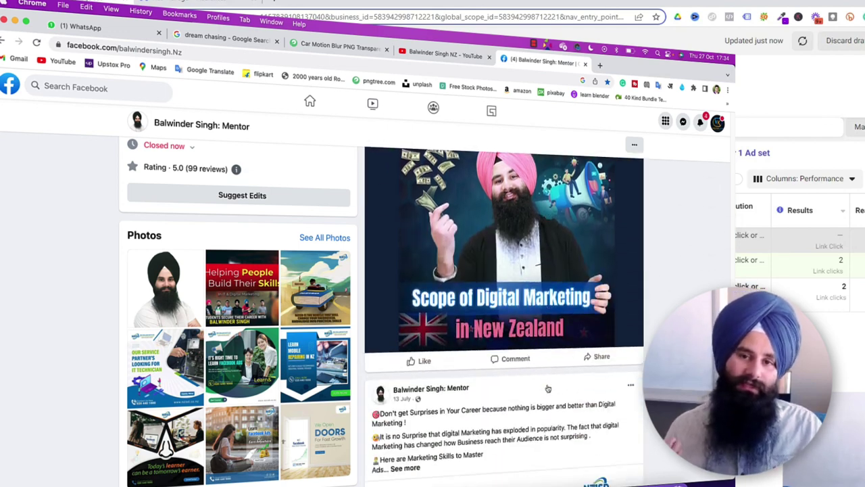
scroll(547, 387, "up", 2)
scroll(547, 387, "up", 5)
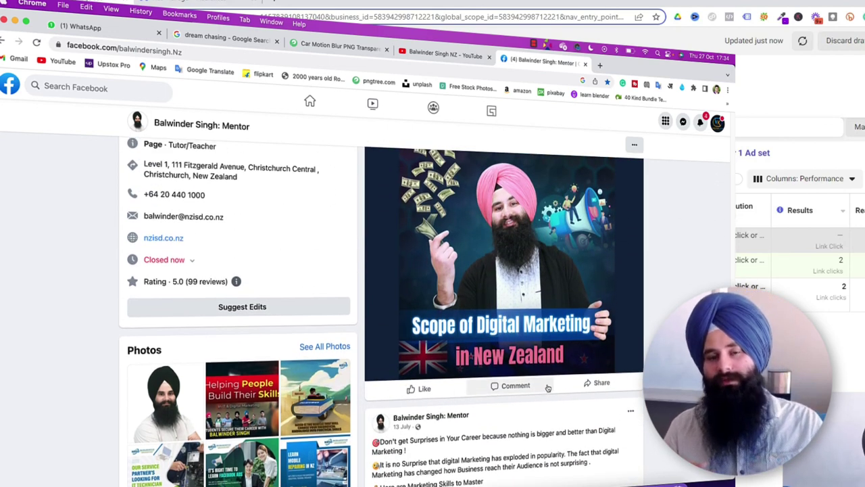